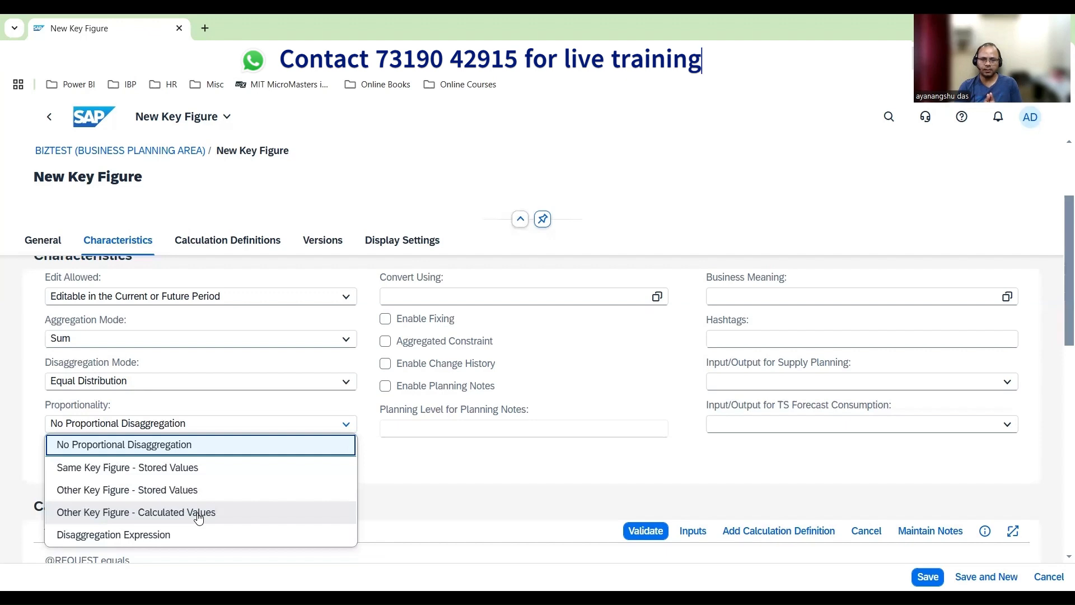
Enter BIZGLOBKF1 as the ID of the new key figure
left_click(442, 466)
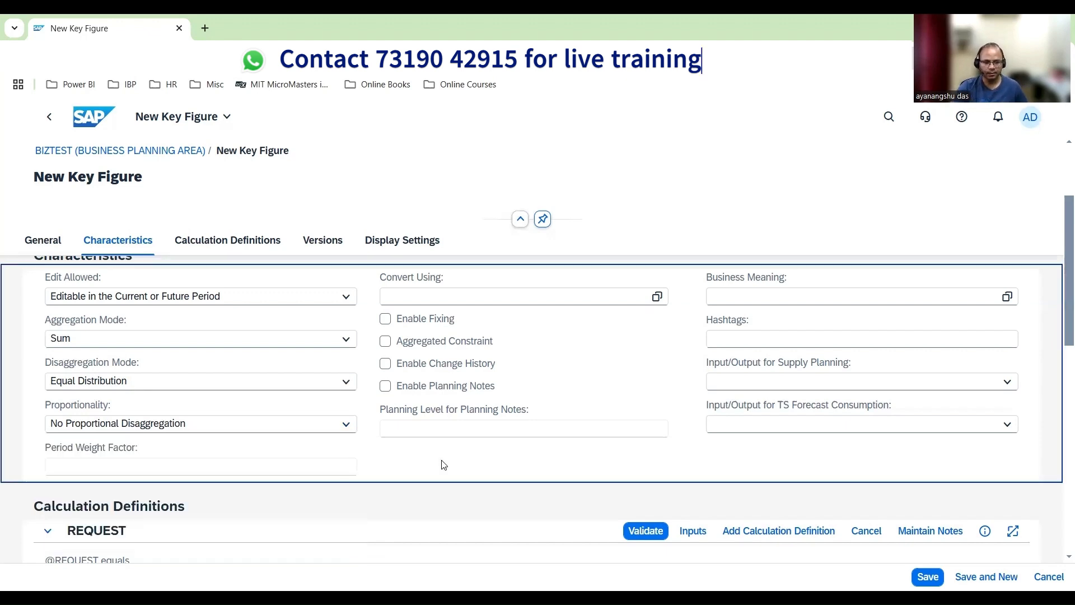
scroll(442, 465, "up", 3)
left_click(227, 293)
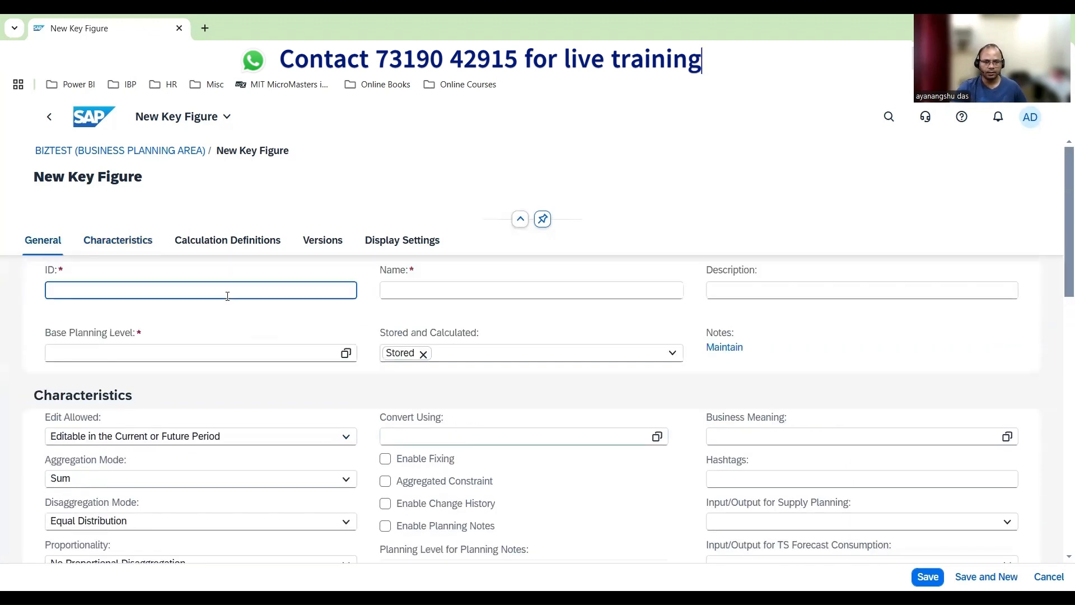
type("B")
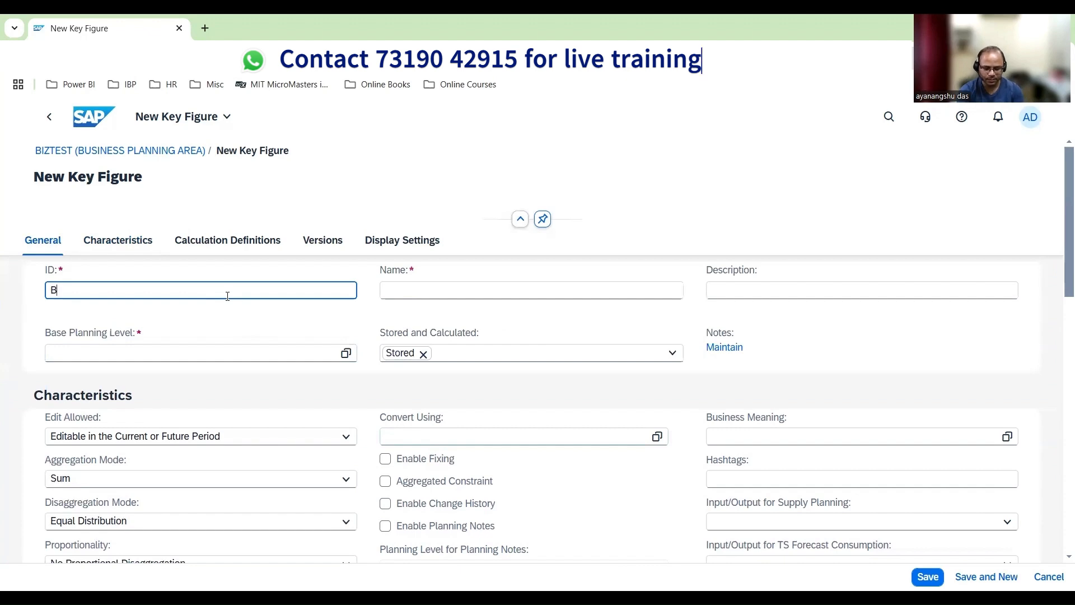
type("IZGLOB")
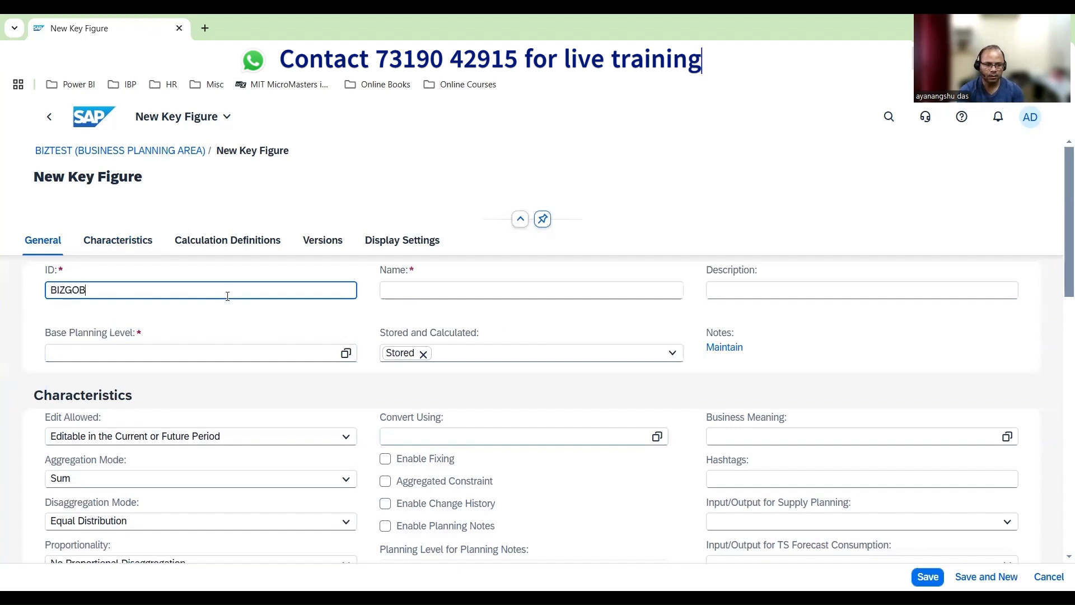
key("BackSpace")
key("BackSpace")
type("LOBKF1")
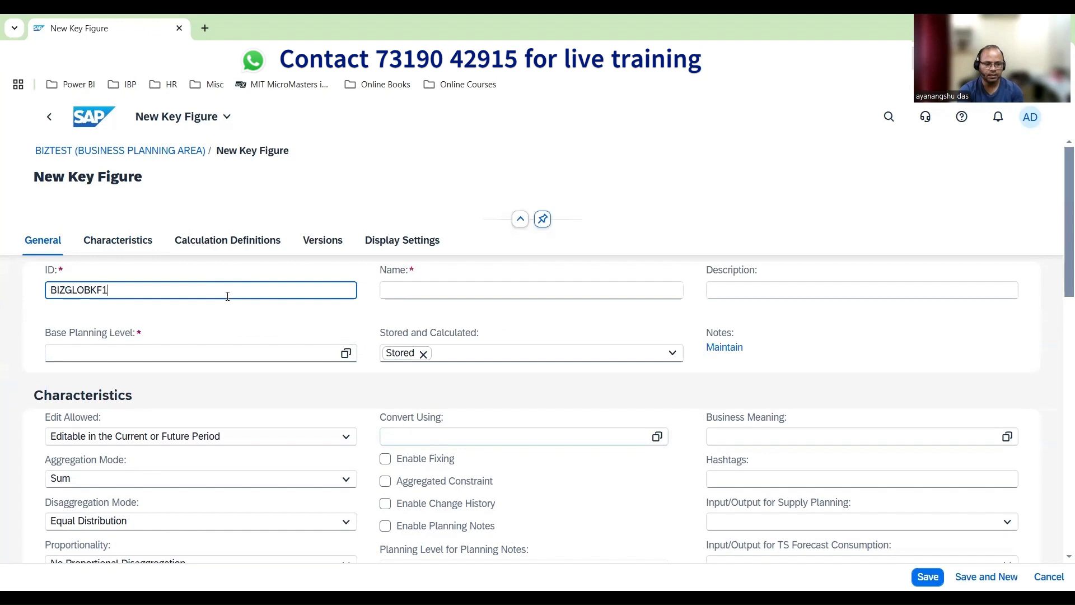
key("ctrl+a")
key("Tab")
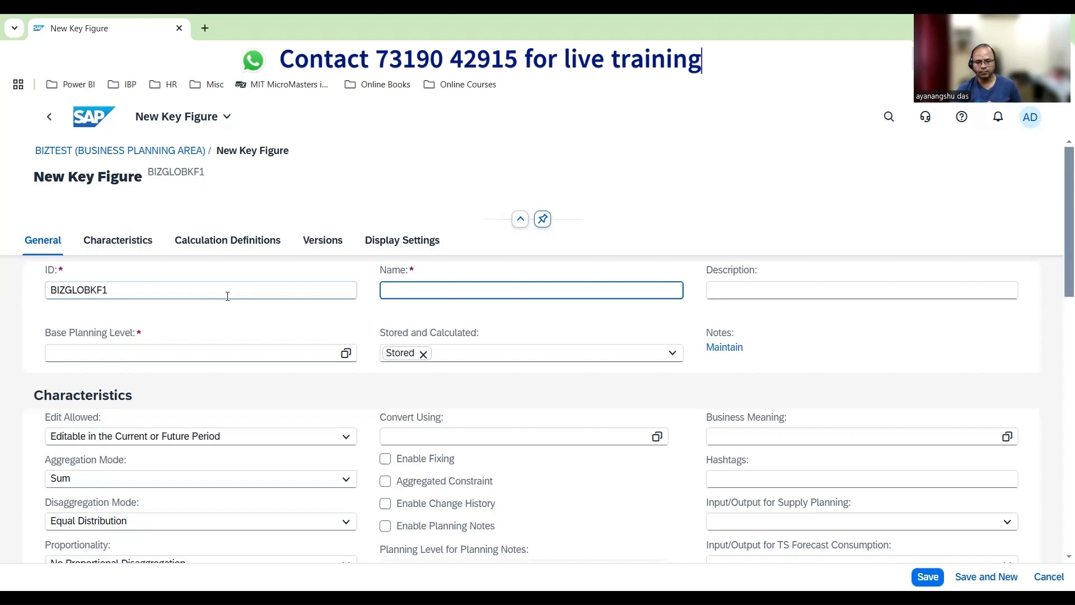
left_click(588, 353)
left_click(672, 352)
left_click(493, 395)
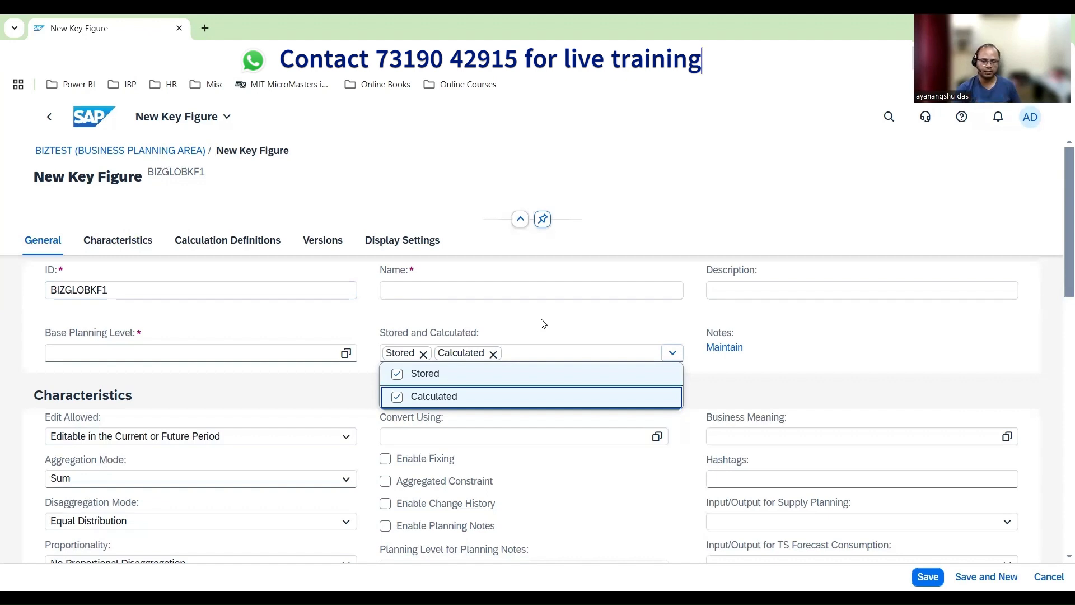
left_click(397, 396)
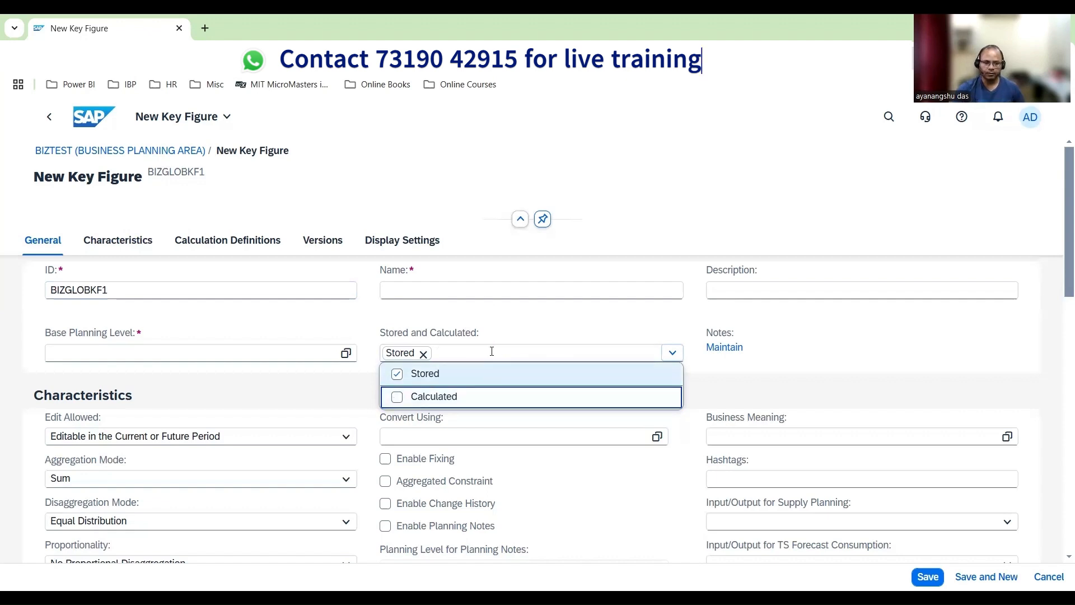
left_click(180, 289)
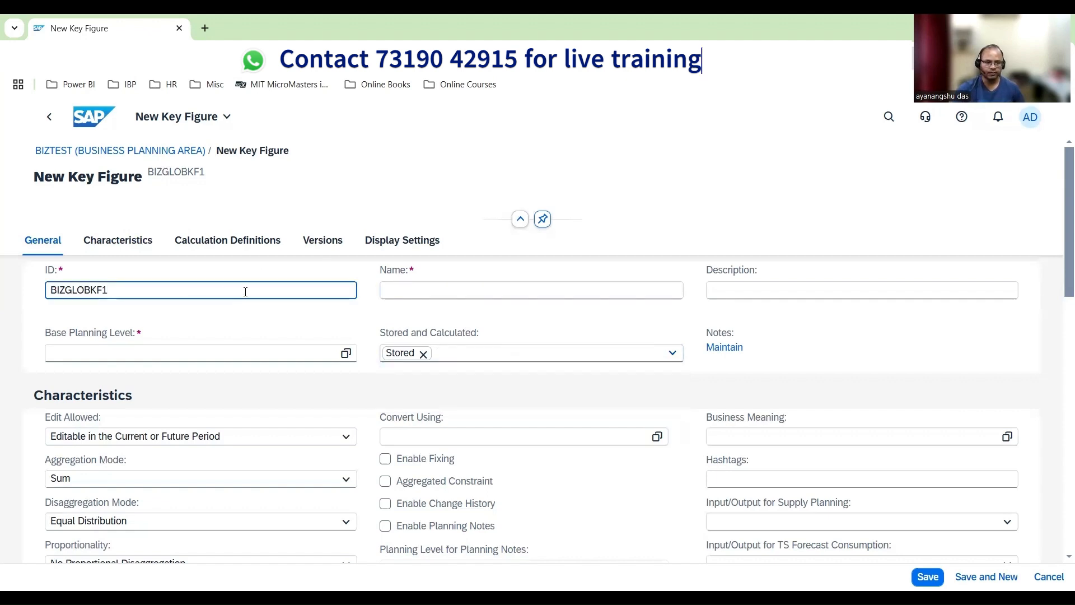
Enter Business Global Key Figure1 as the key figure's name
left_click(440, 283)
type("Bus")
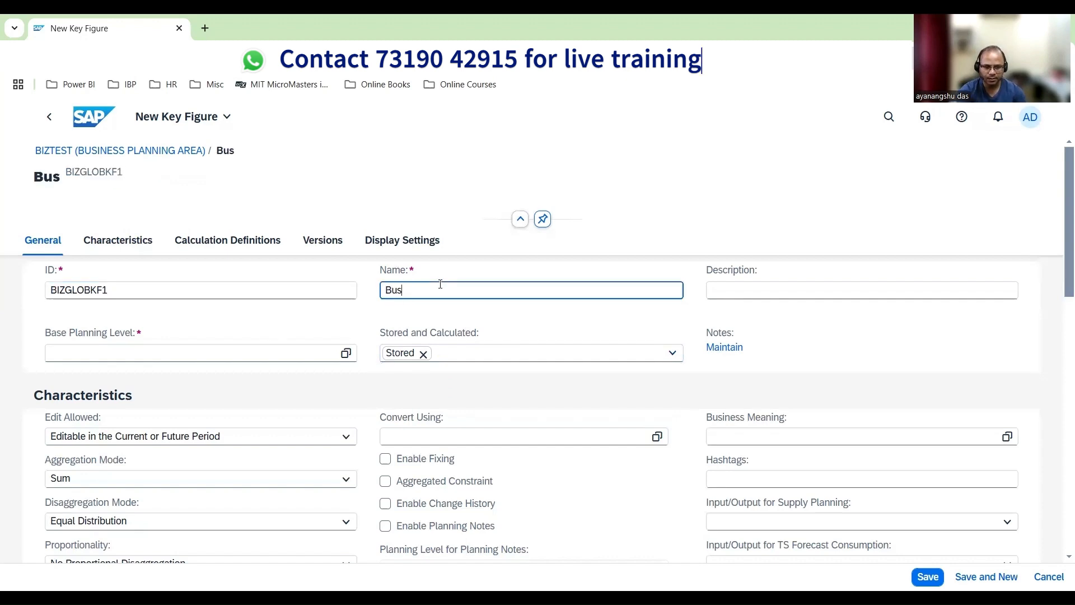
type("iness Glo")
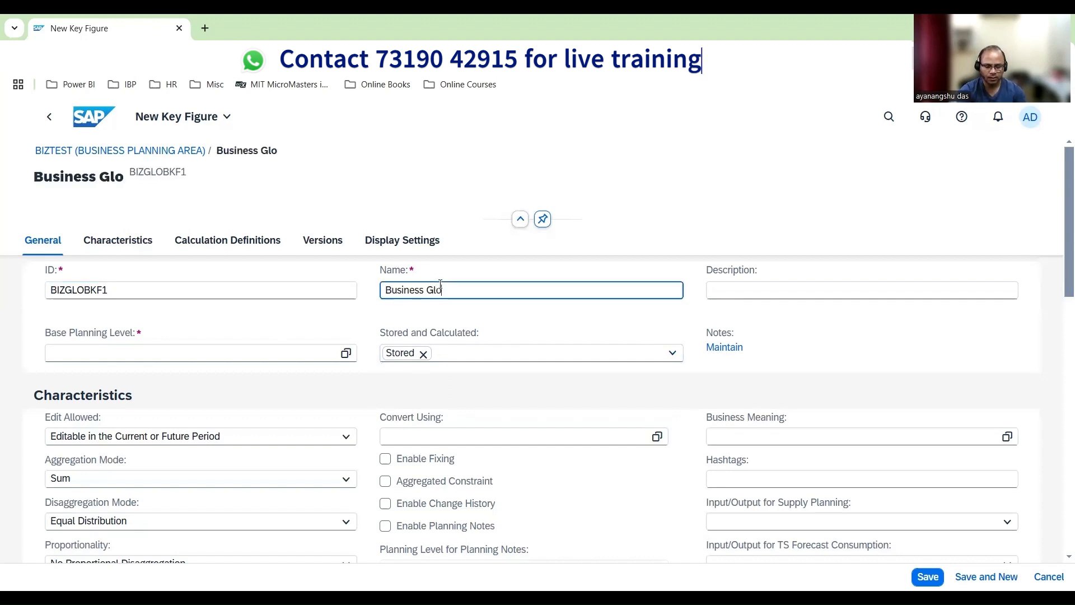
type("bal K")
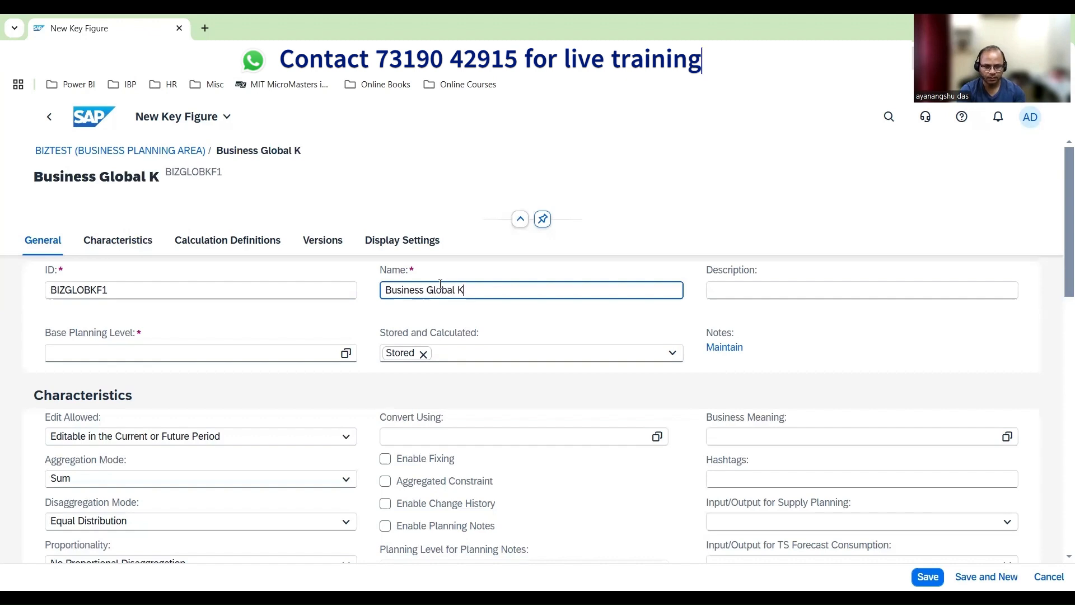
type("ey Figure1")
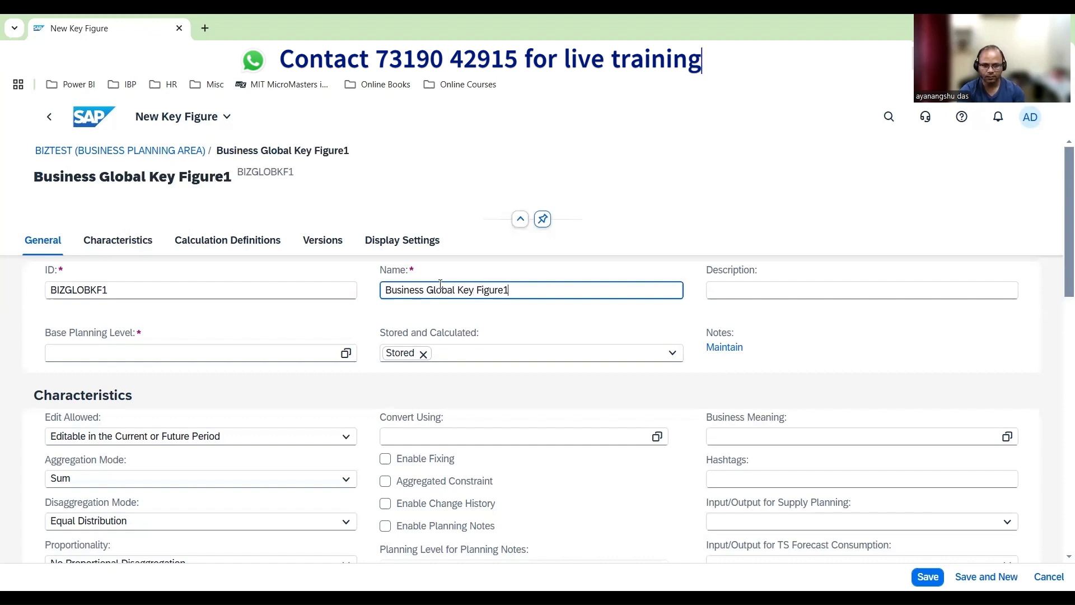
Copy the key figure's name into its description
key("ctrl+a")
key("ctrl+c")
key("Tab")
key("ctrl+v")
left_click(519, 290)
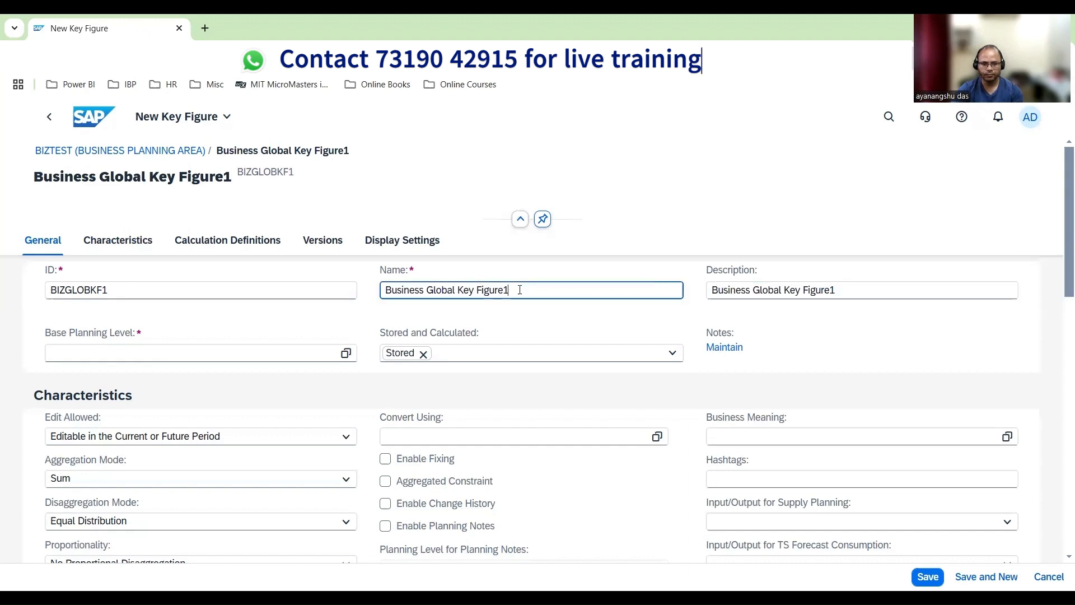
key("ctrl+a")
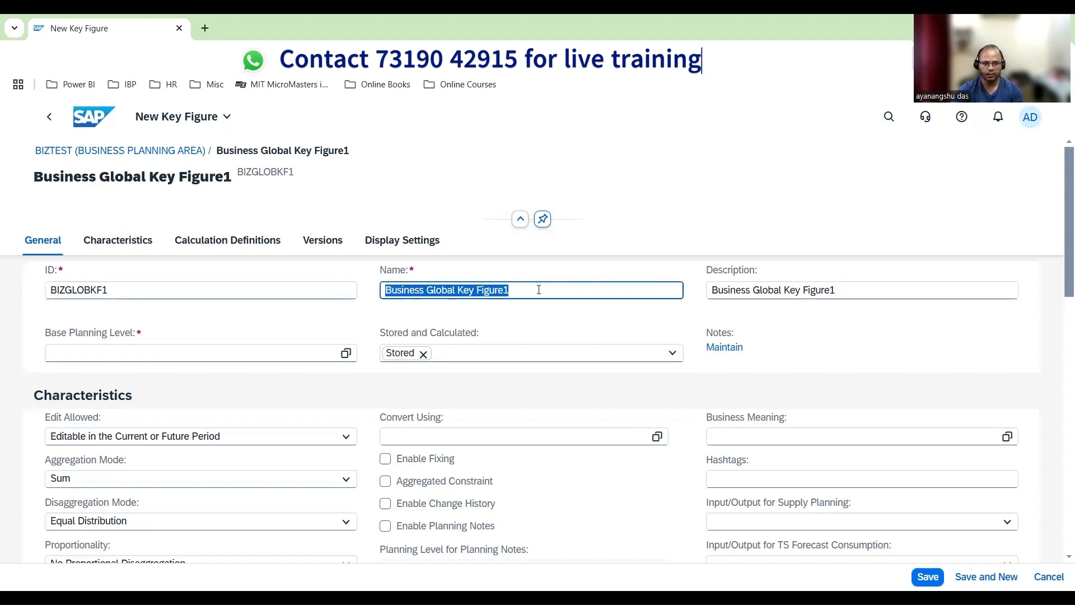
left_click(539, 289)
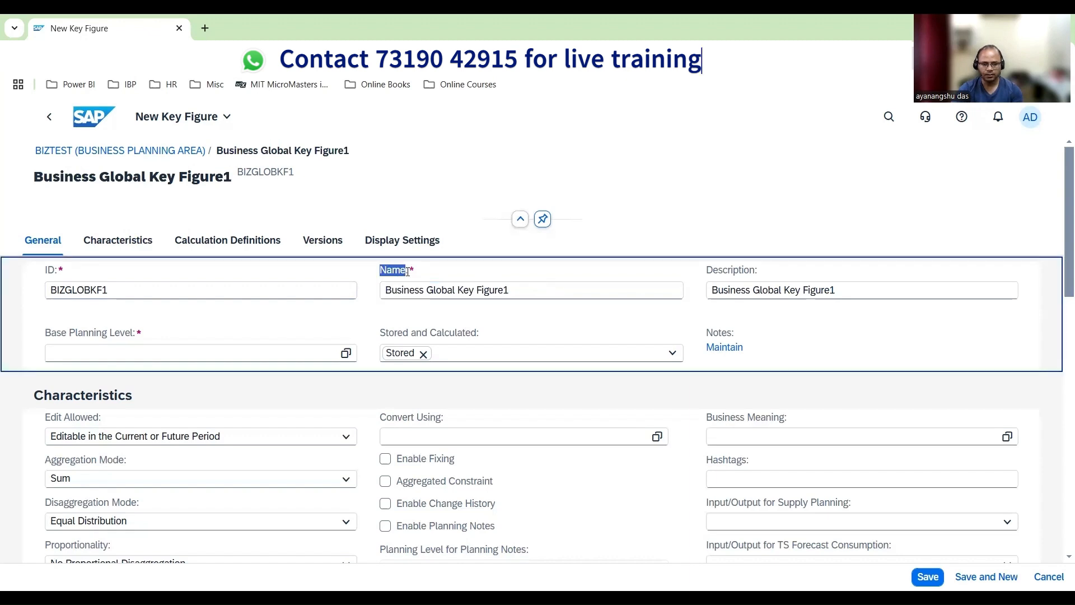
left_click_drag(512, 288, 398, 287)
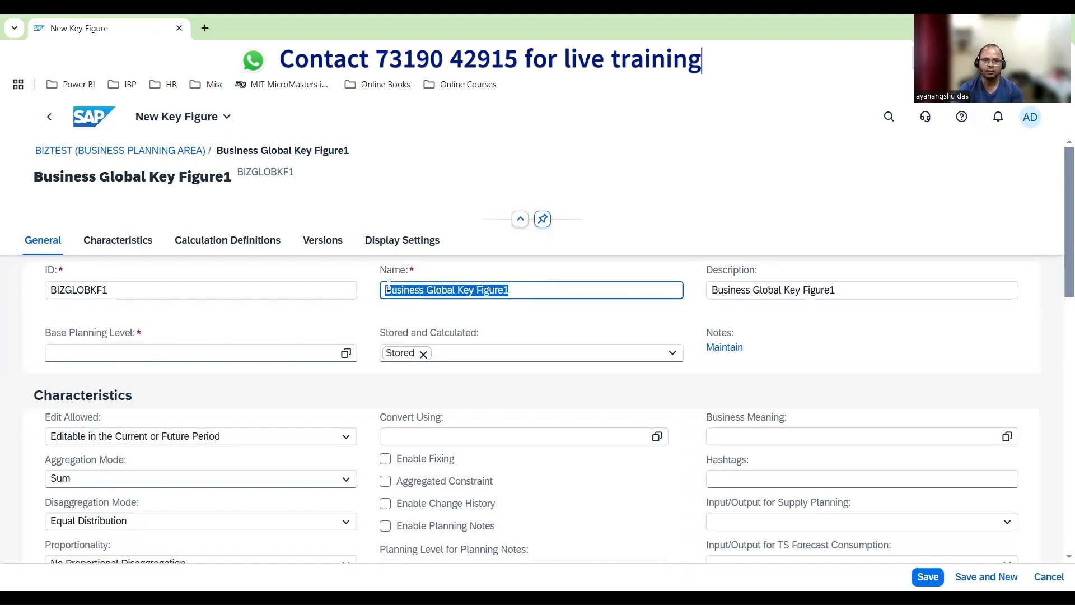
Search the planning levels for WKPRODC and assign WKPRODCUST as the key figure's base planning level
left_click(340, 353)
left_click(340, 354)
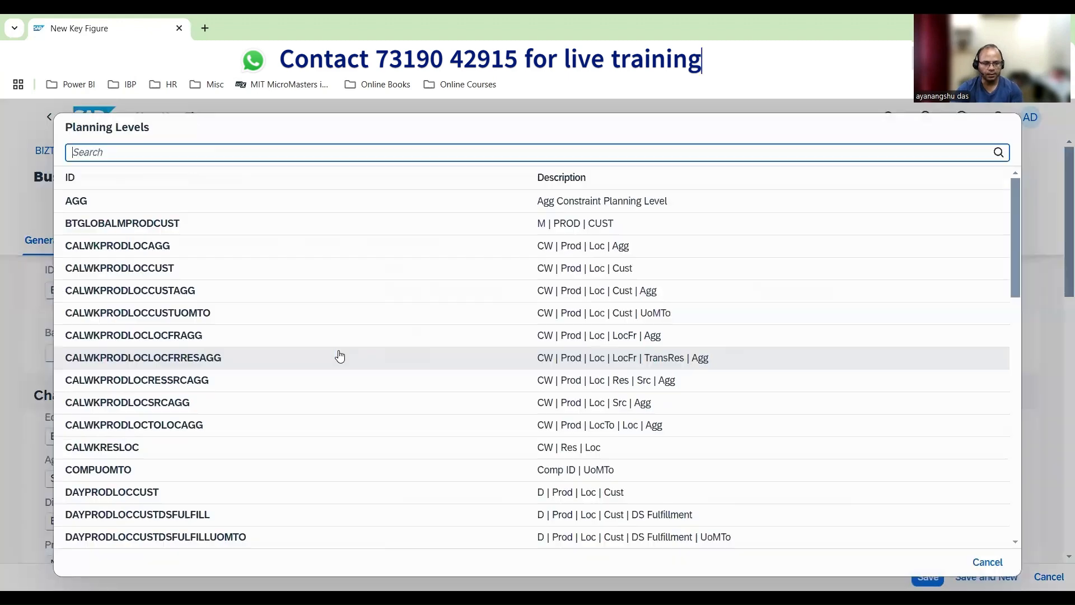
scroll(142, 412, "down", 10)
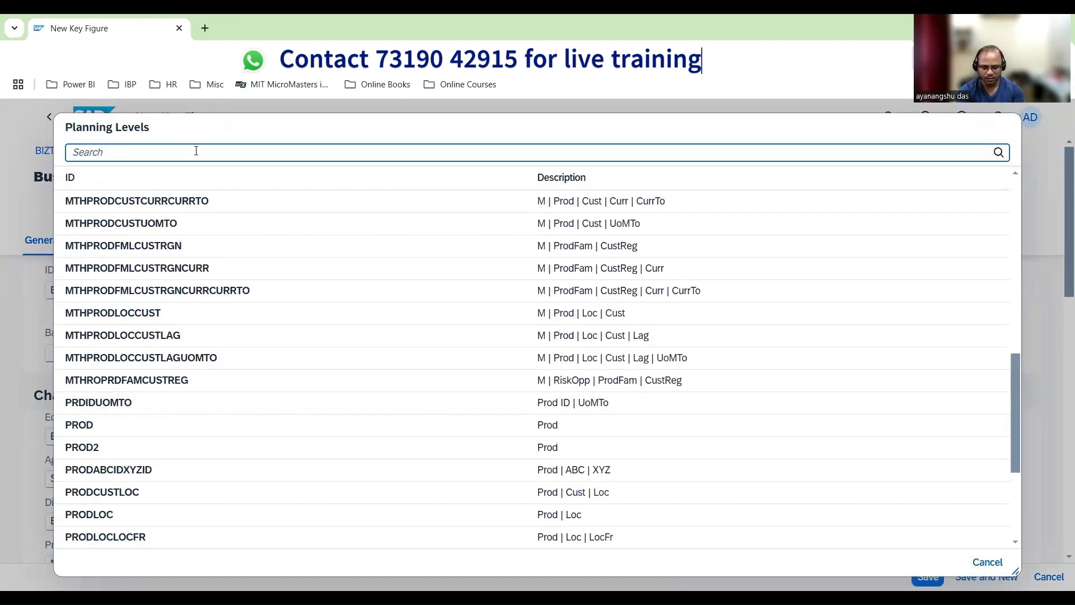
type("WKPRODU")
key("BackSpace")
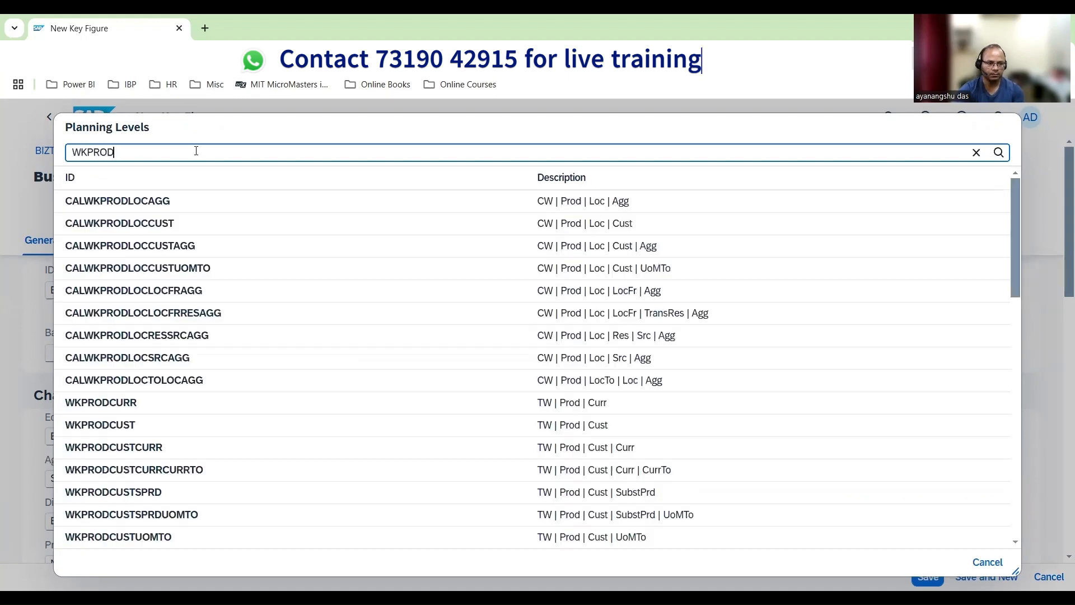
type("C")
left_click(149, 204)
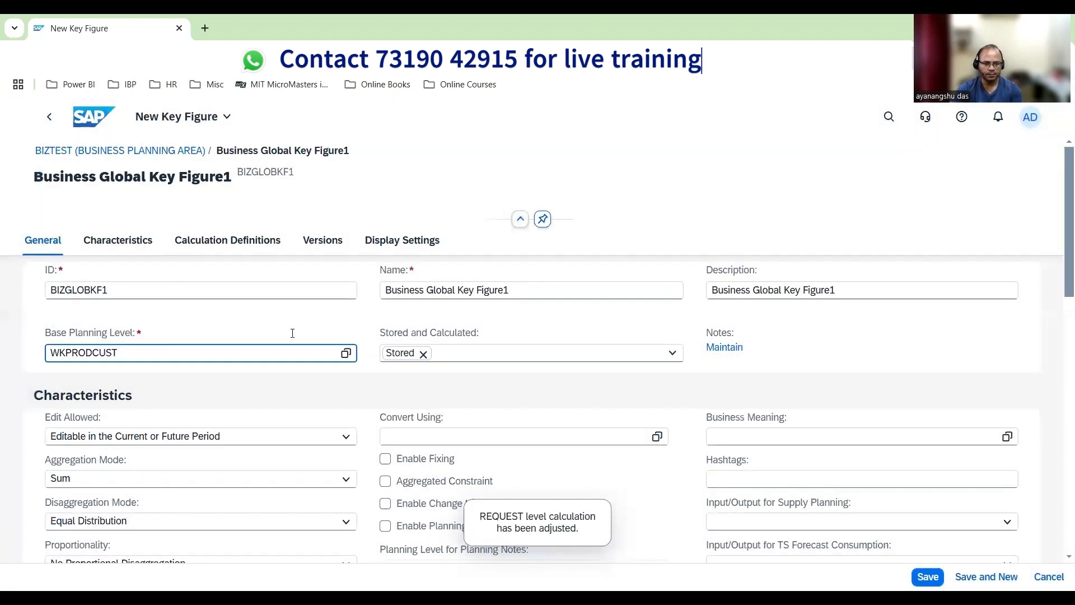
Change the key figure's aggregation mode to Avg and check the function used in its REQUEST calculation
scroll(292, 336, "down", 2)
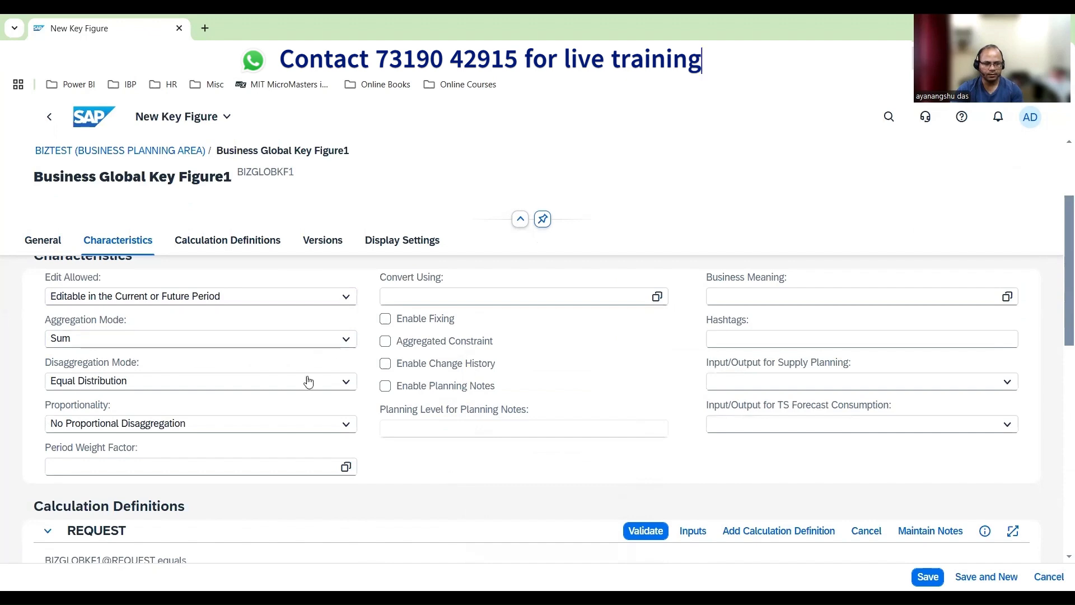
scroll(351, 360, "down", 1)
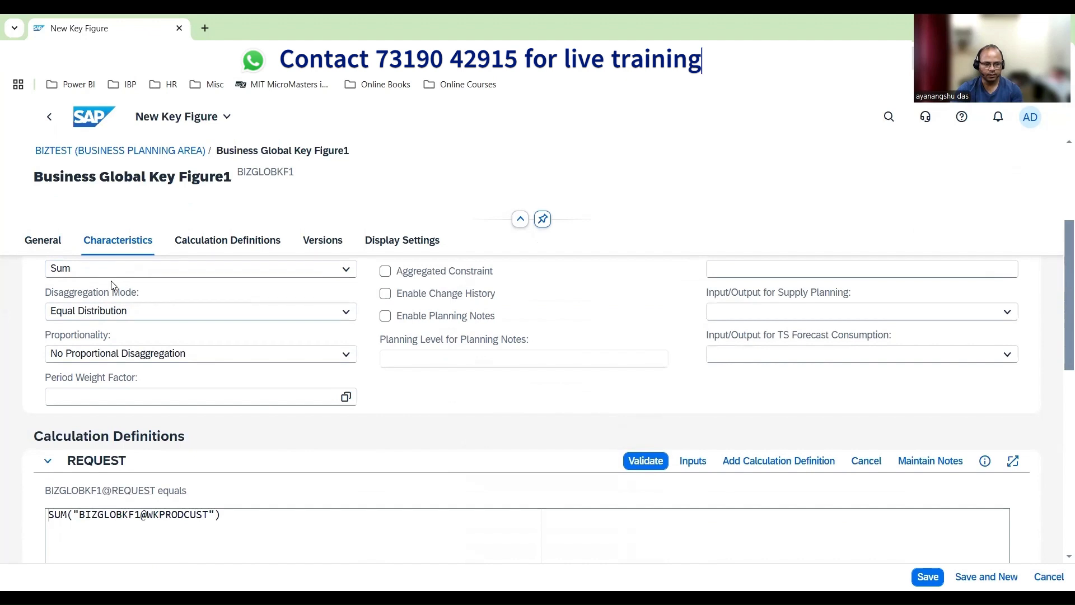
scroll(111, 318, "up", 1)
scroll(79, 480, "down", 1)
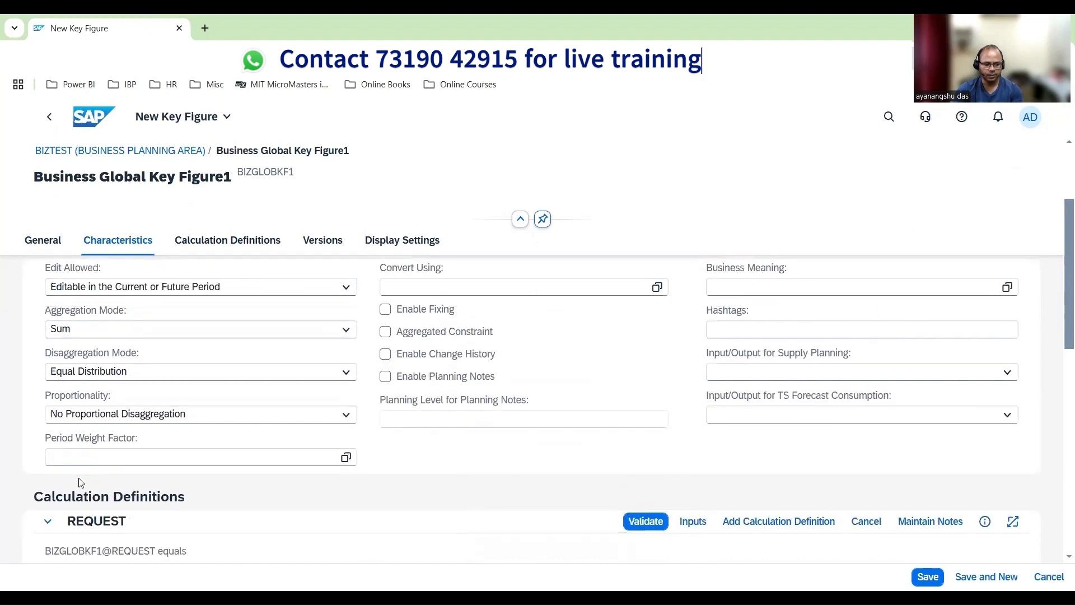
left_click_drag(71, 514, 37, 519)
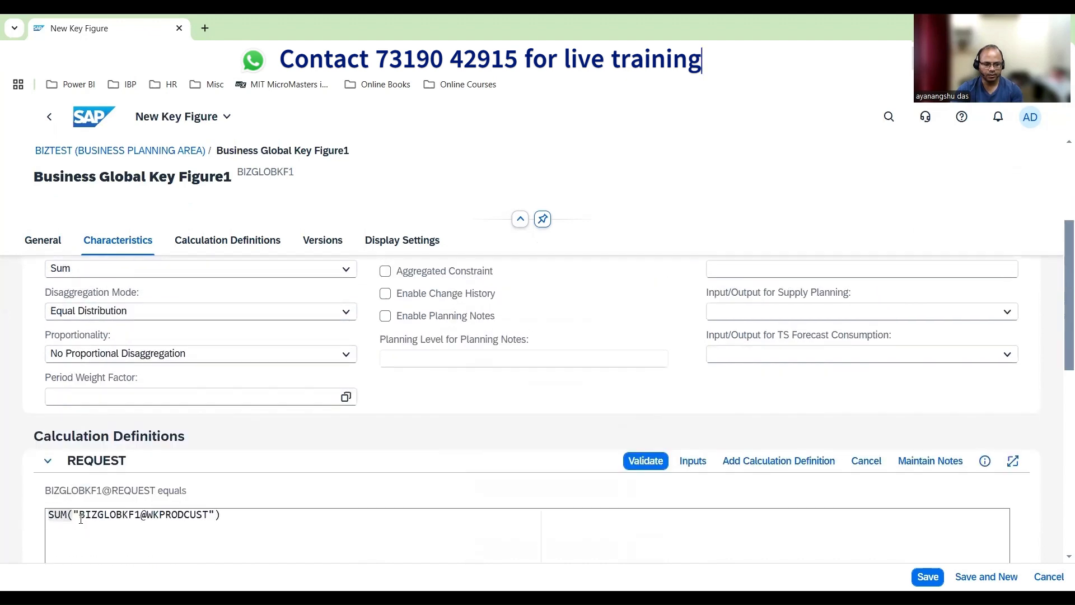
left_click(330, 270)
left_click(155, 381)
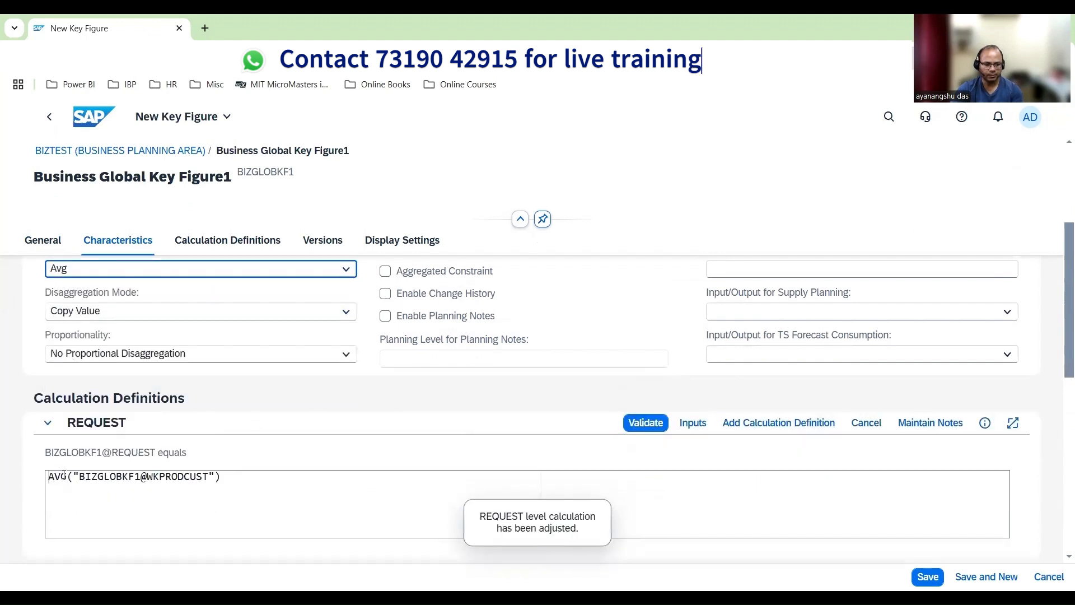
left_click_drag(66, 476, 43, 479)
Set the key figure's aggregation mode back to Sum
scroll(295, 448, "up", 1)
left_click(344, 342)
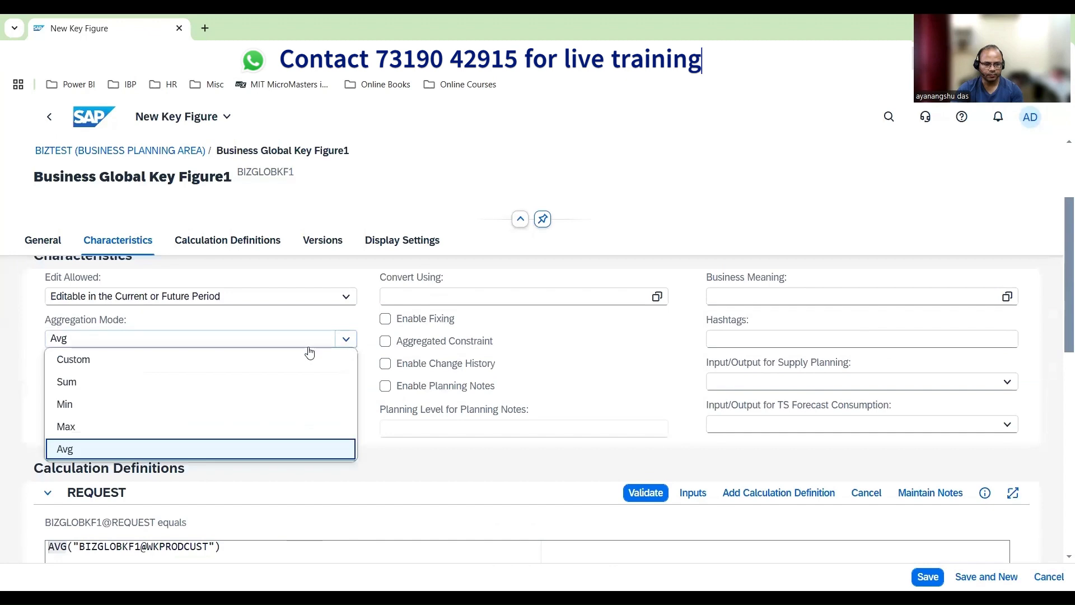
left_click(128, 381)
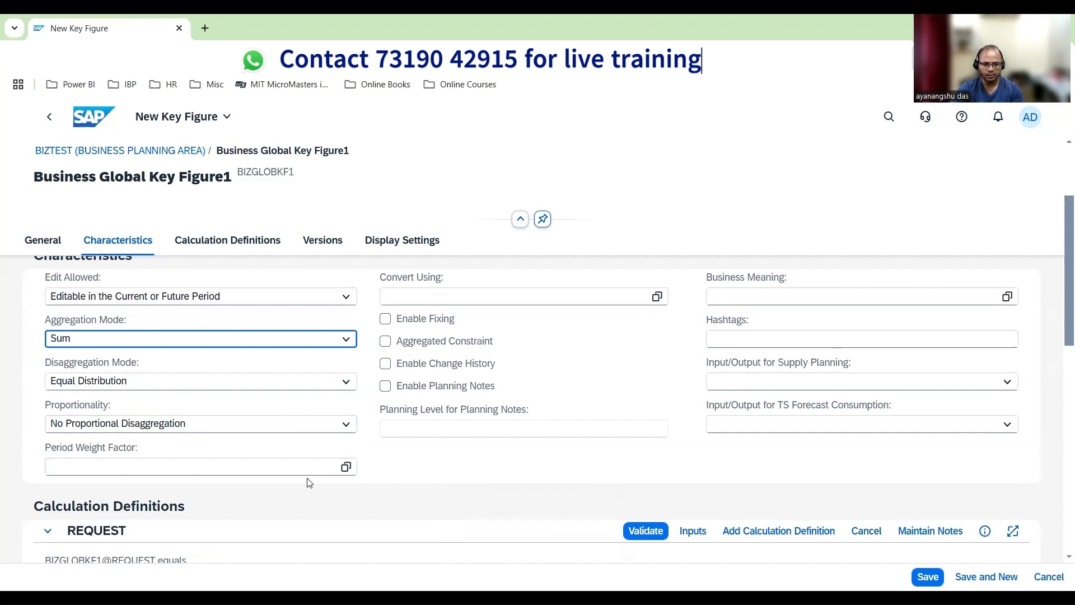
Search the conversion key figures for UOMCONV and set Convert Using to UOMCONVERSIONFACTOR
scroll(311, 482, "up", 3)
scroll(408, 471, "down", 2)
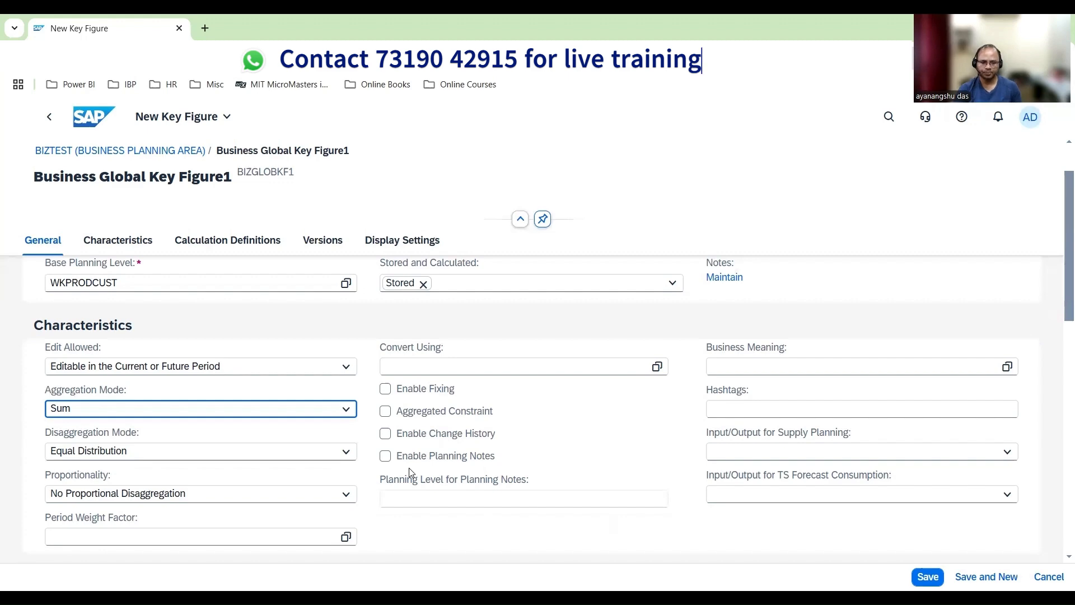
left_click(656, 366)
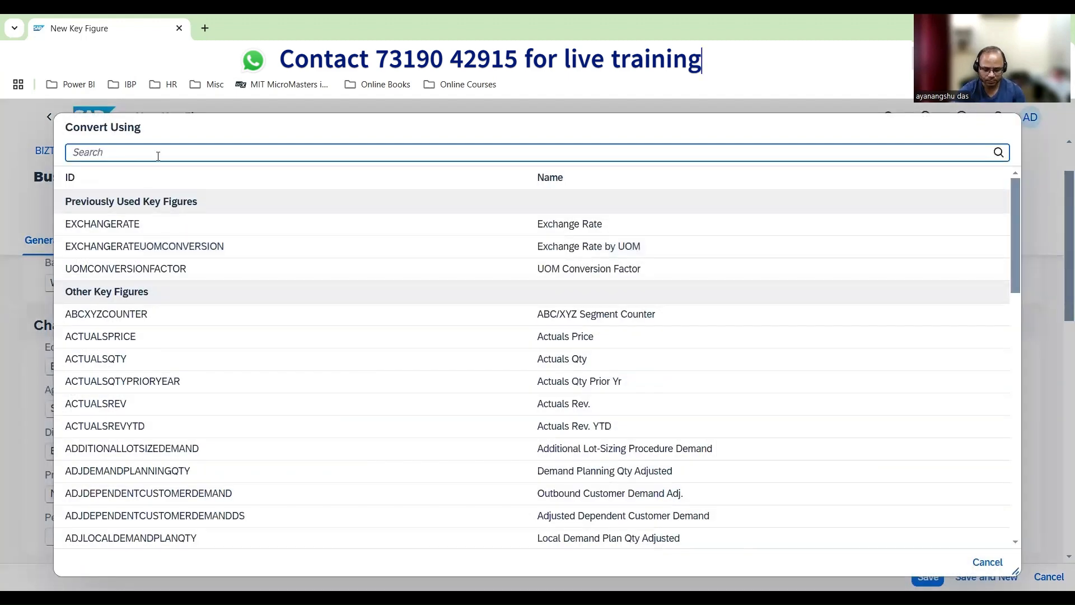
type("UOM")
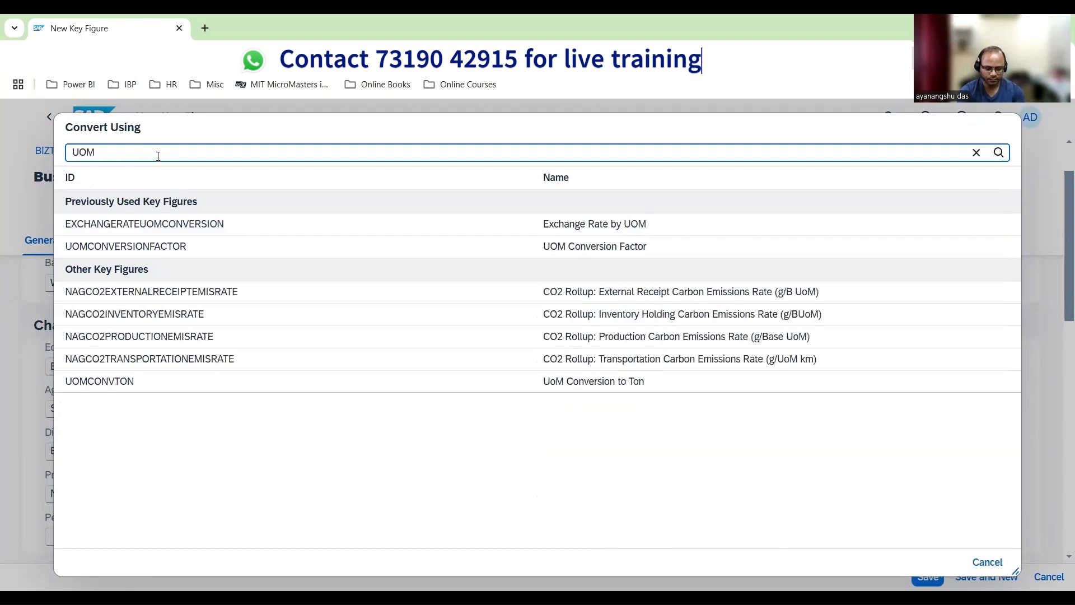
type("CONV")
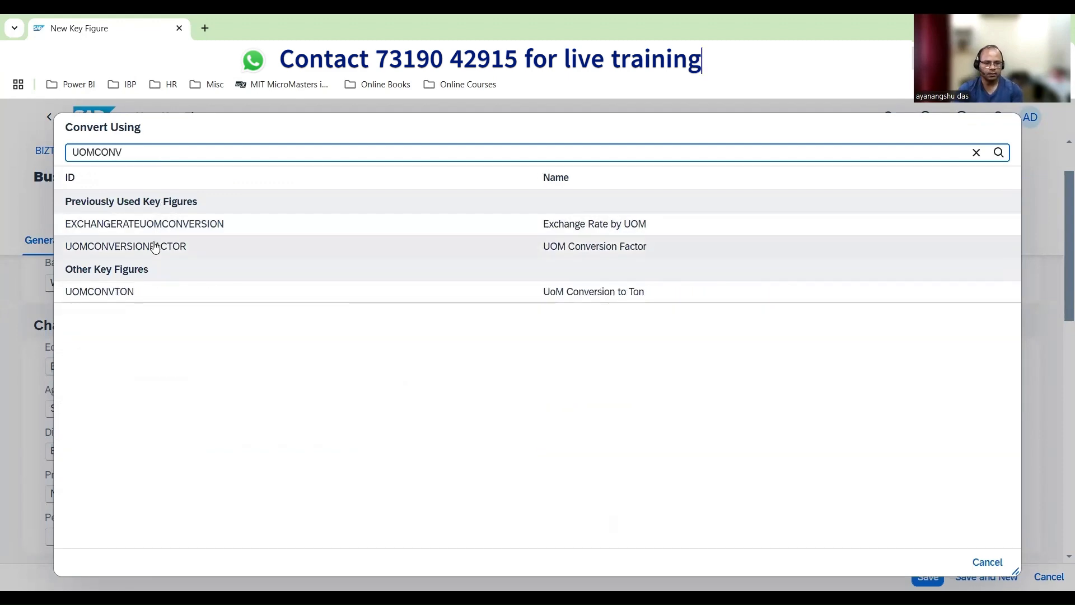
left_click(155, 247)
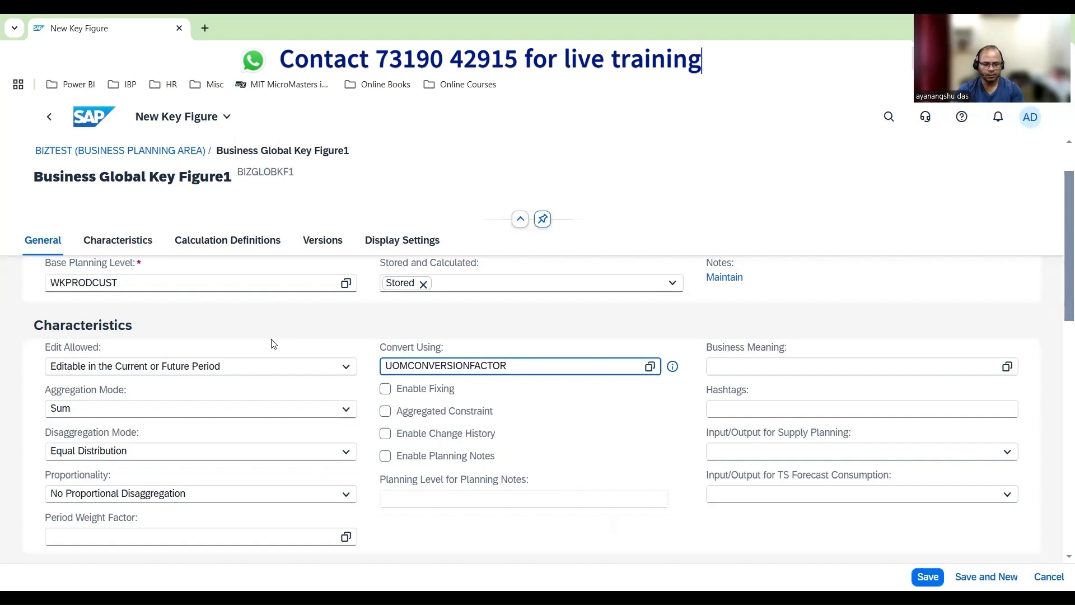
Select the ID of the conversion key figure and open the BIZTEST planning area in a separate browser tab
key("ctrl+a")
key("ctrl+c")
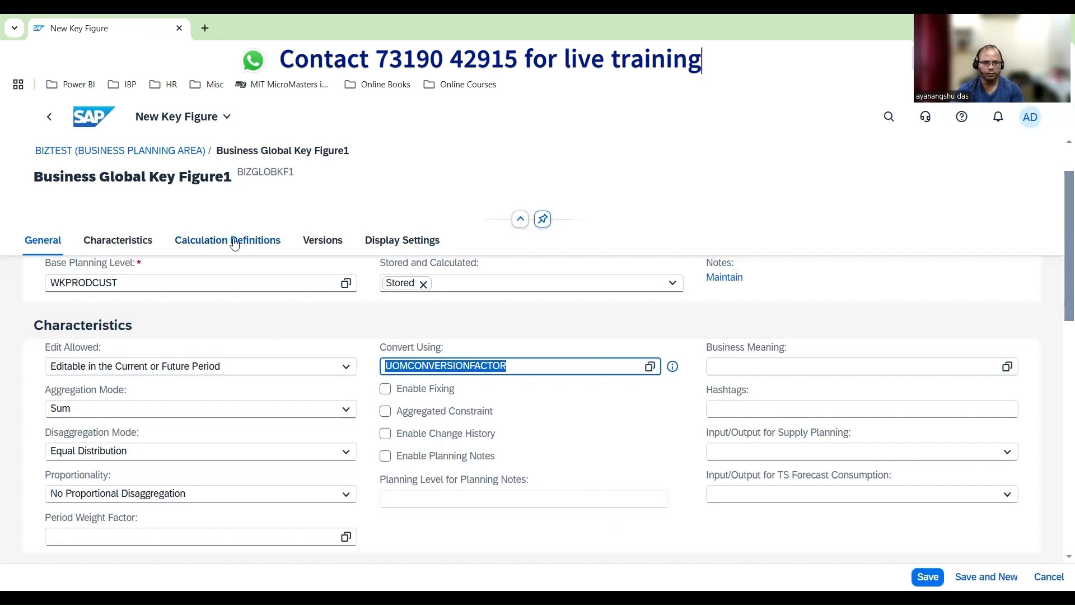
right_click(127, 36)
left_click(172, 161)
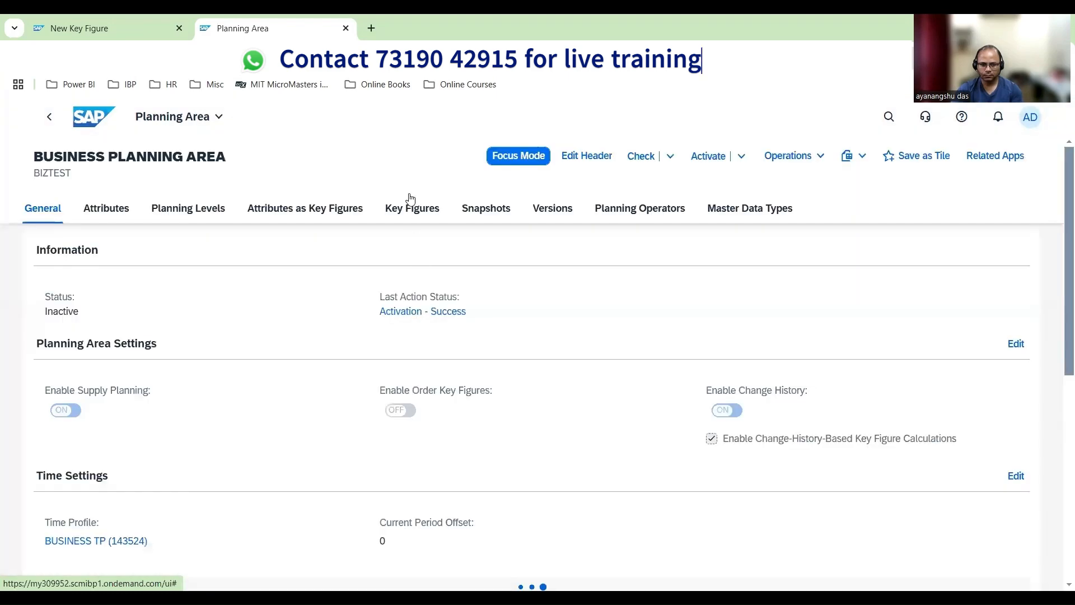
Search the BIZTEST key figures for UOMCONVERSIONFACTOR and look up its base planning level
left_click(418, 208)
left_click(506, 251)
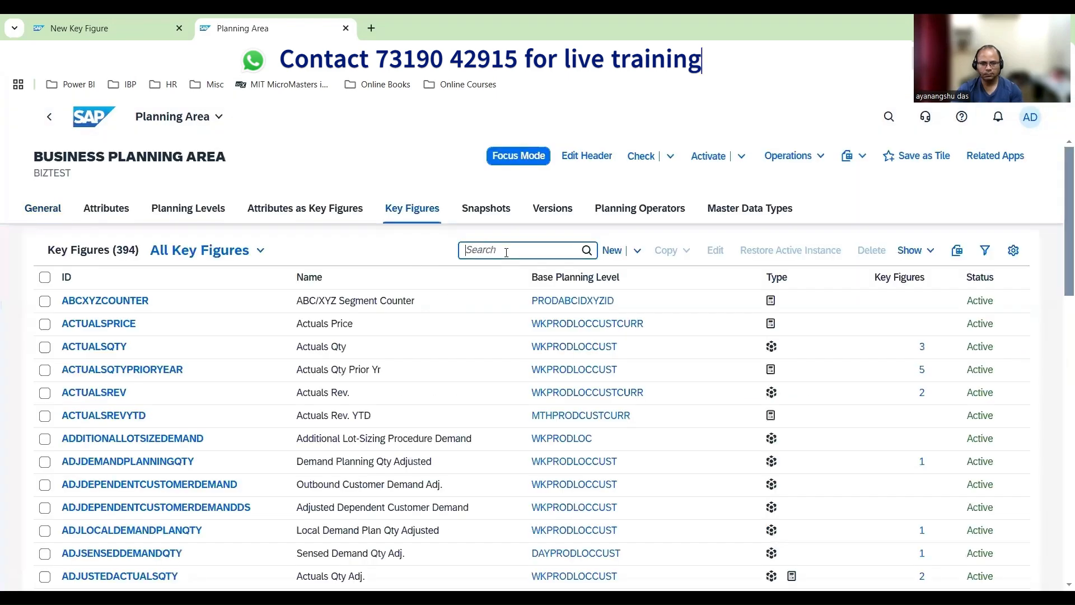
key("ctrl+v")
left_click(606, 252)
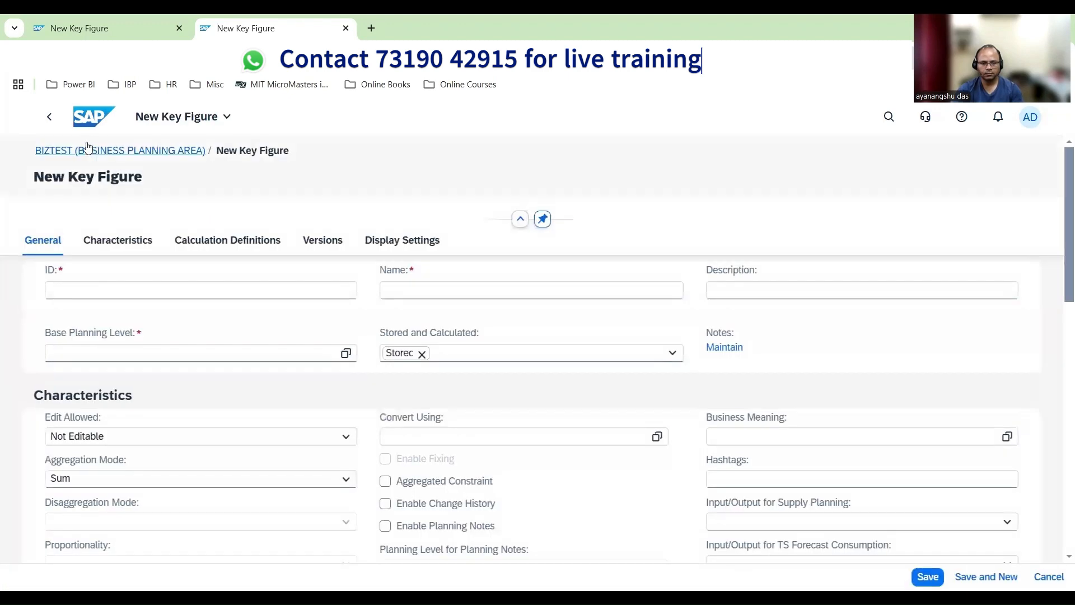
left_click(87, 148)
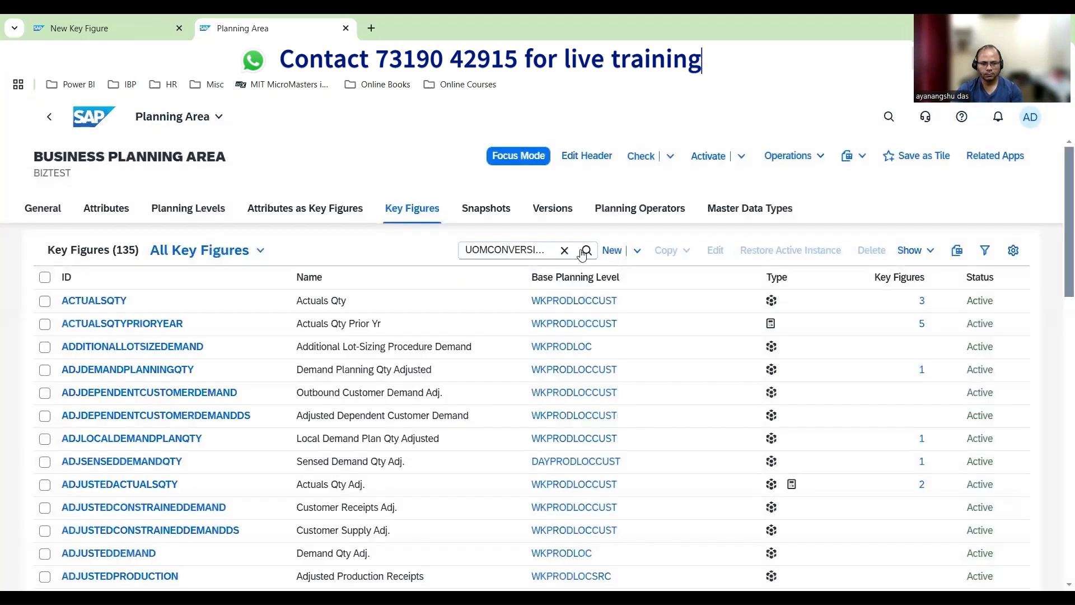
left_click(582, 254)
scroll(351, 502, "down", 10)
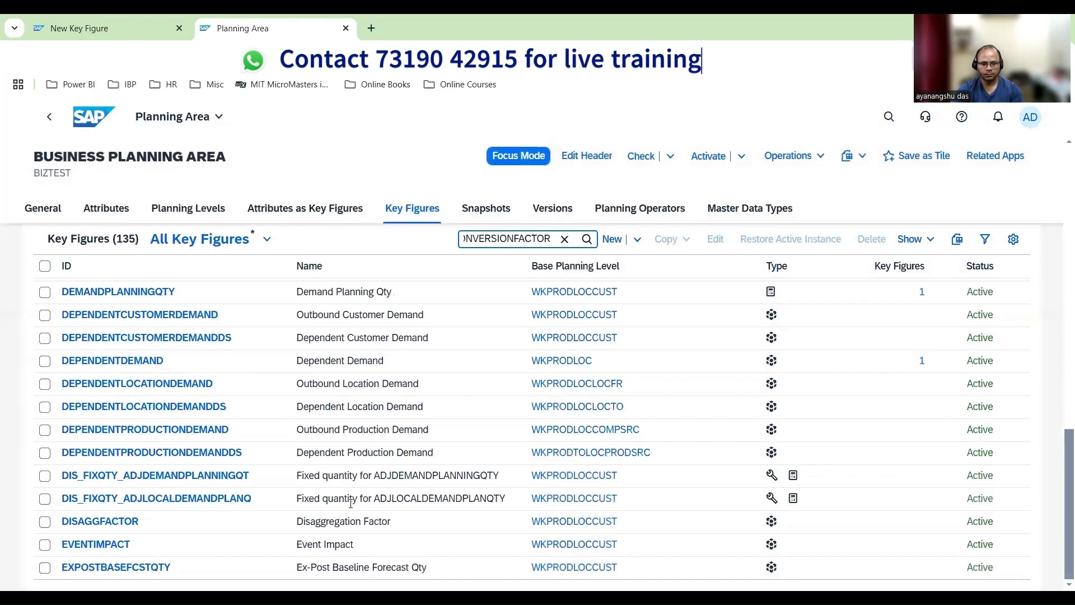
scroll(351, 503, "down", 15)
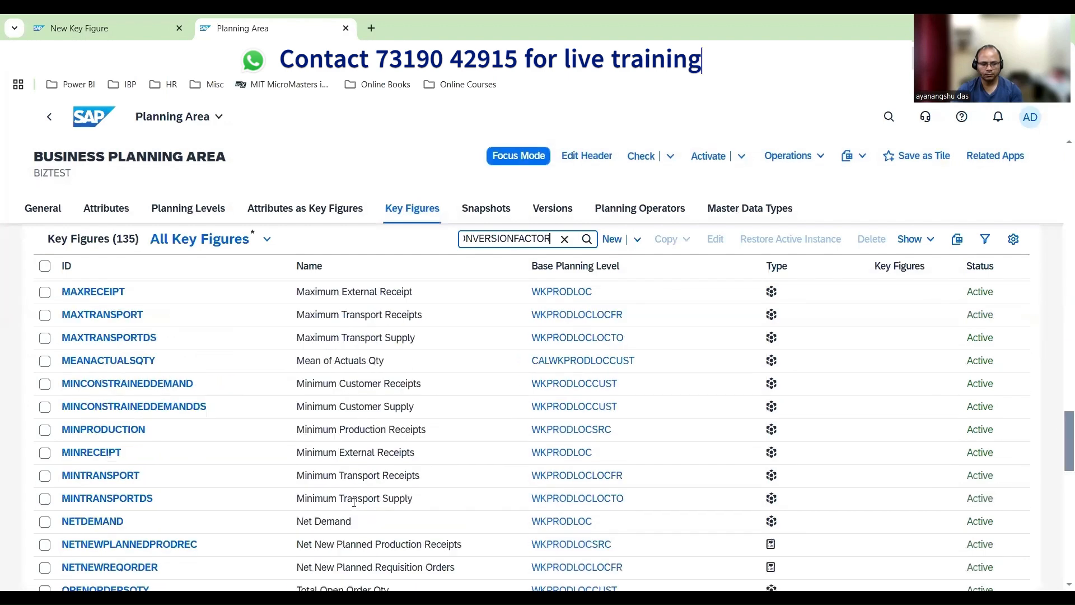
scroll(354, 502, "down", 15)
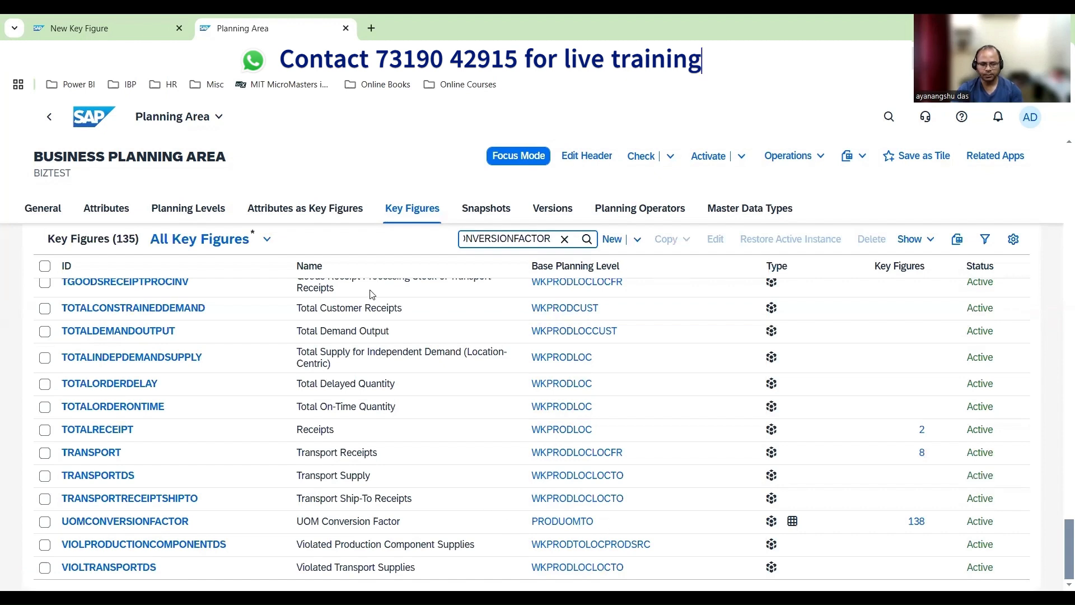
Return to the new key figure BIZGLOBKF1 and examine the planning level used in its REQUEST calculation
left_click(123, 28)
scroll(401, 419, "down", 3)
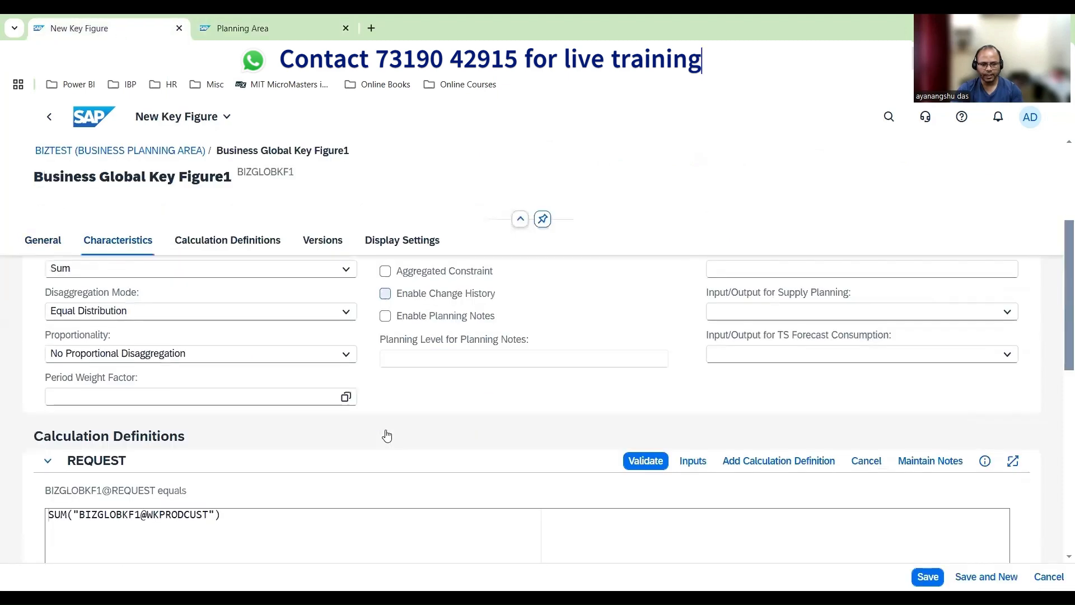
scroll(388, 434, "down", 4)
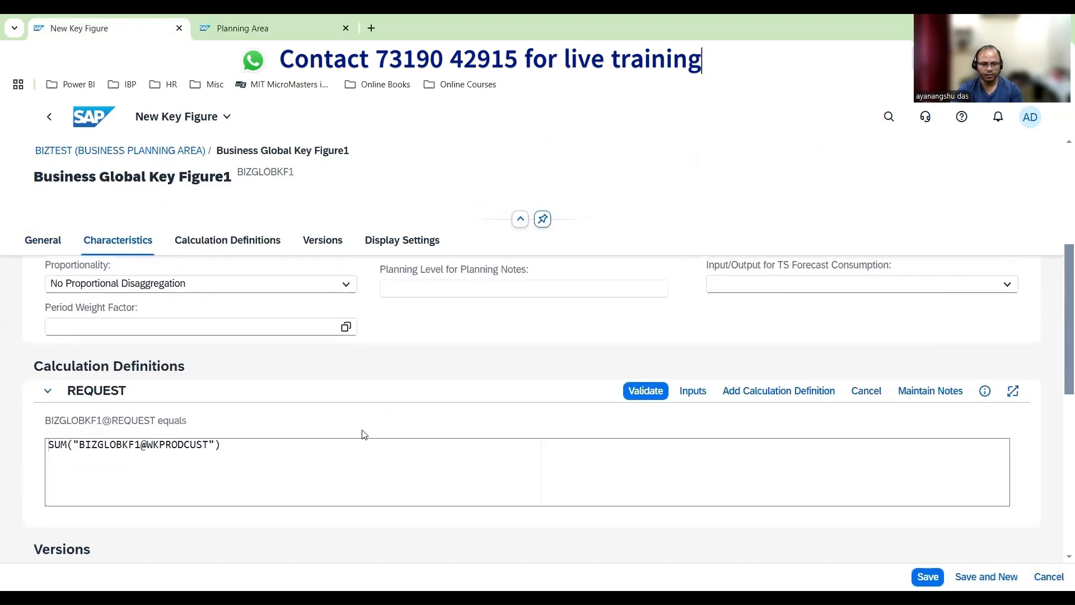
scroll(152, 384, "up", 1)
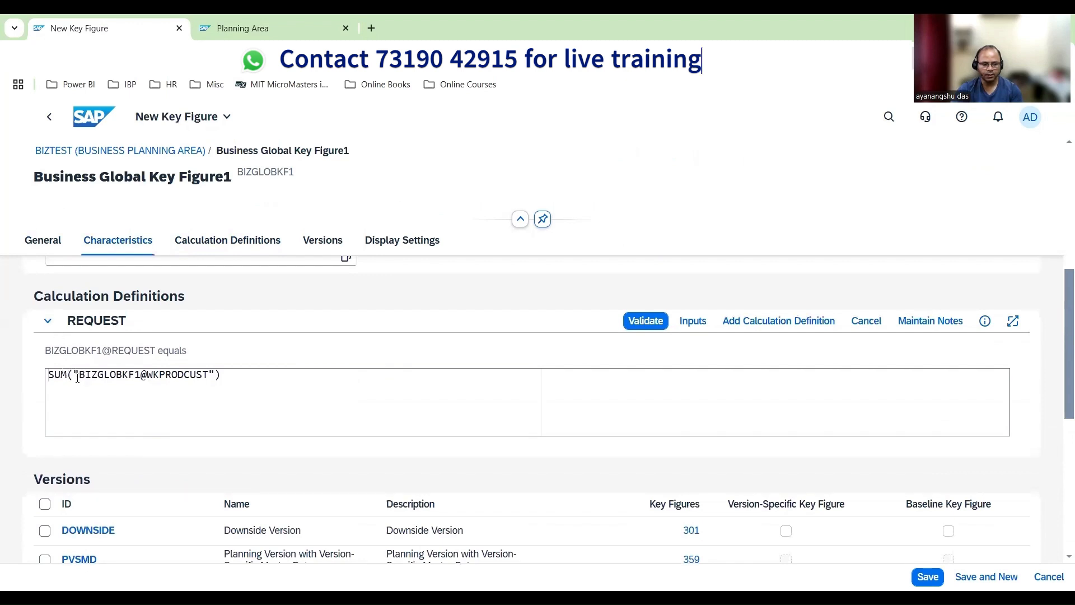
left_click_drag(146, 376, 205, 380)
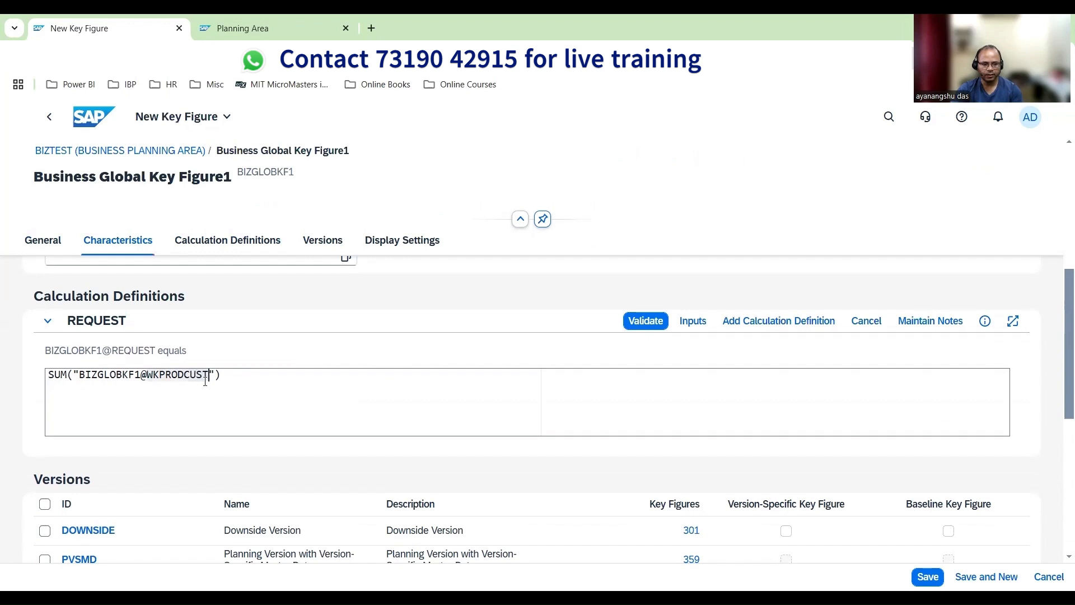
Add a calculation definition to BIZGLOBKF1 at the conversion planning level WKPRODCUSTUOMTO
left_click(760, 333)
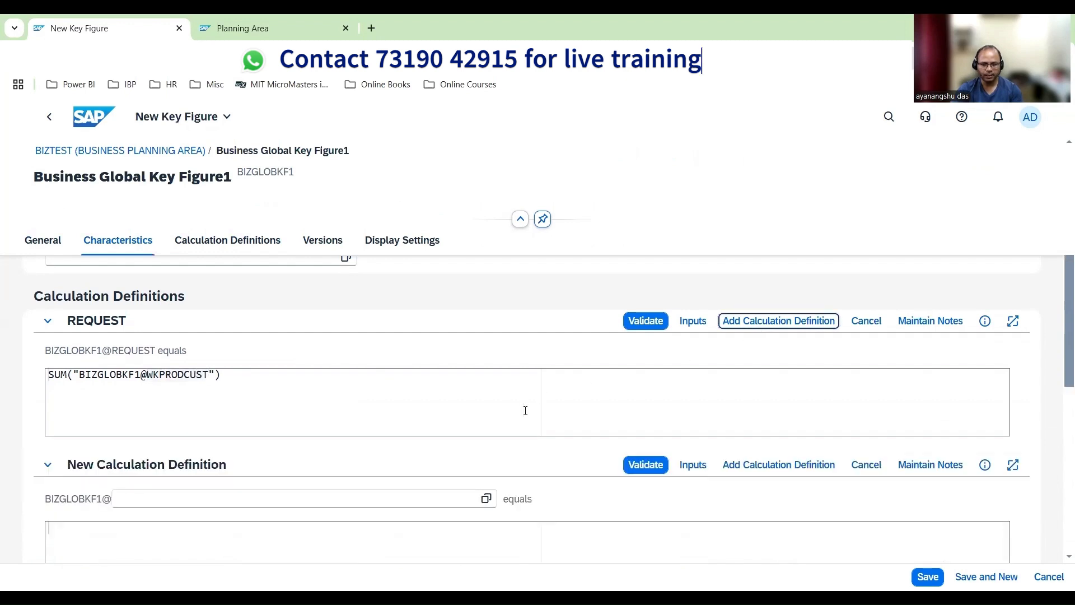
scroll(525, 410, "down", 2)
scroll(123, 440, "up", 1)
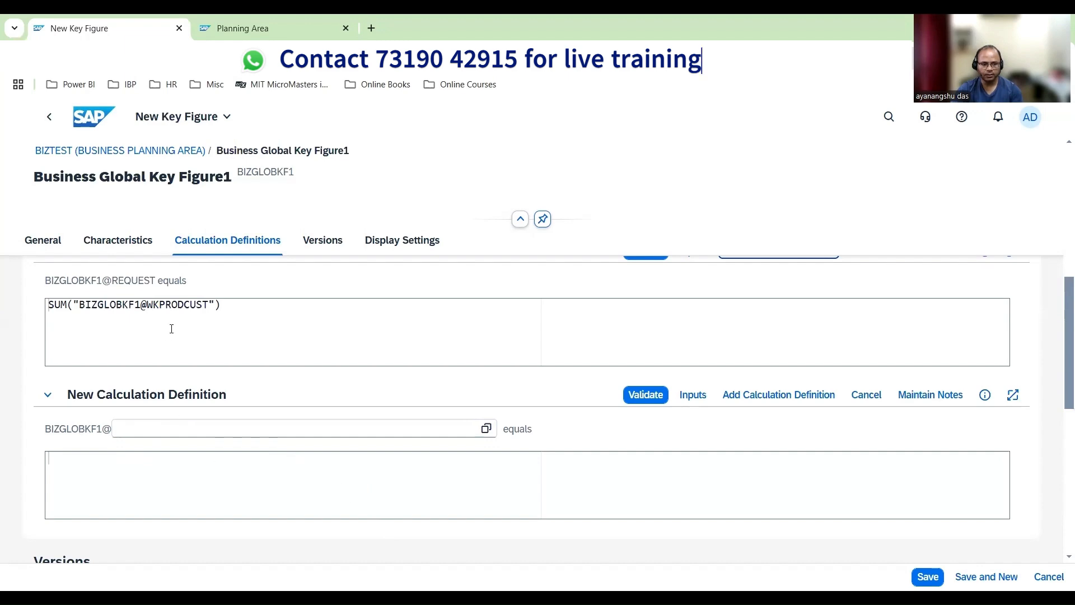
scroll(171, 328, "up", 10)
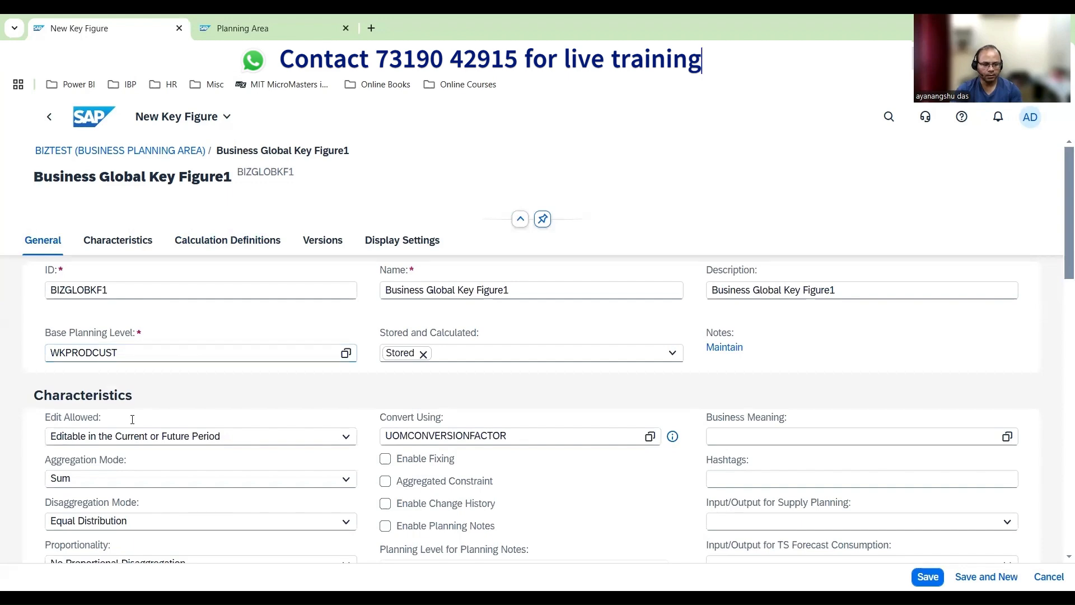
scroll(139, 458, "down", 10)
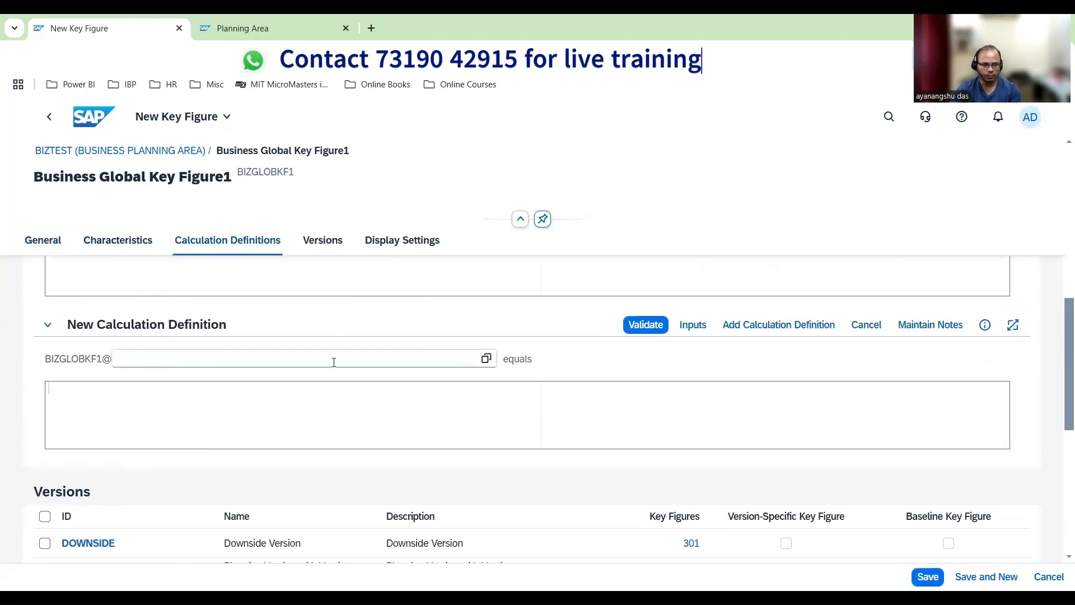
left_click(486, 358)
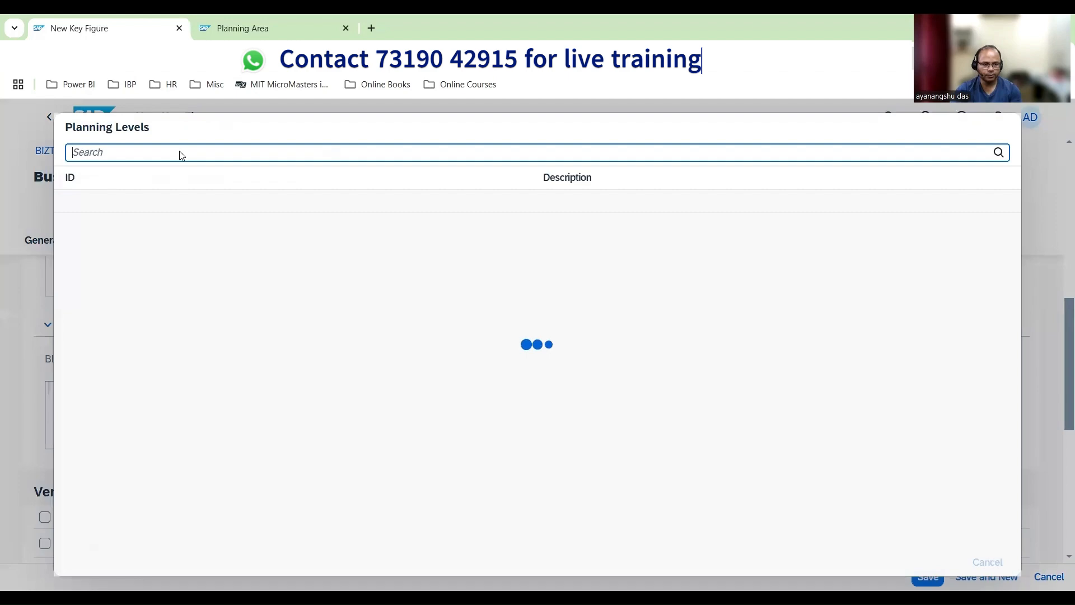
left_click(152, 250)
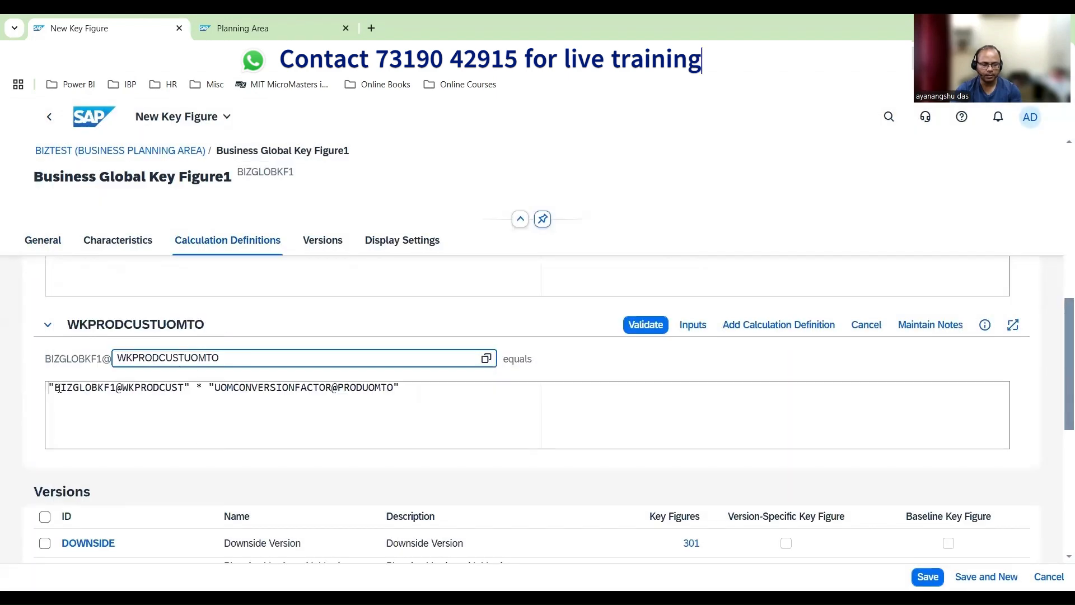
Rename the key figure Business Glob Key Figure1 and validate its WKPRODCUSTUOMTO and REQUEST calculations
left_click_drag(58, 388, 393, 387)
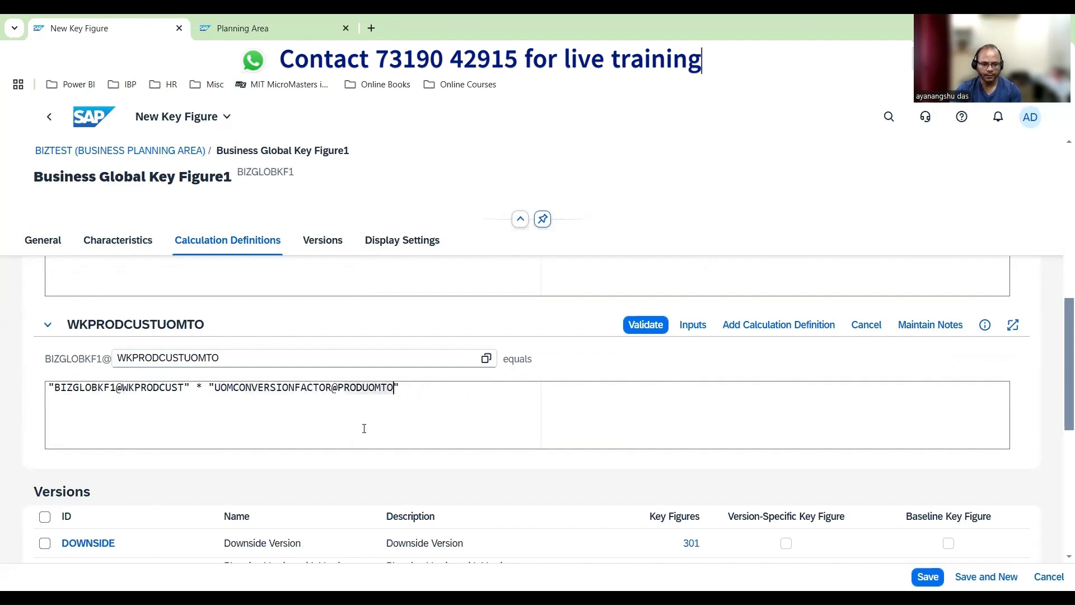
left_click(654, 328)
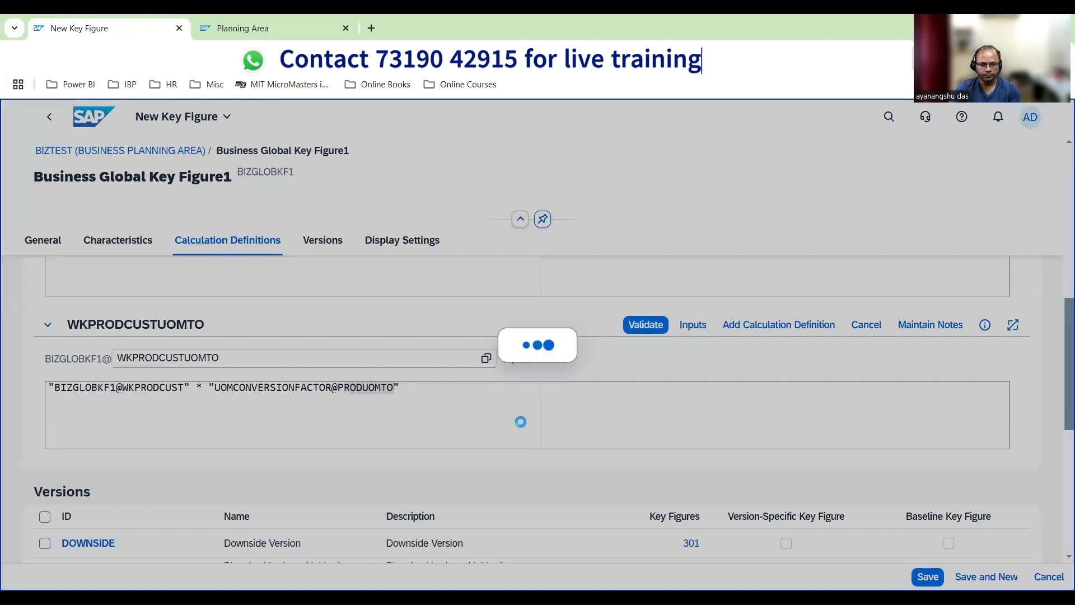
scroll(537, 392, "up", 2)
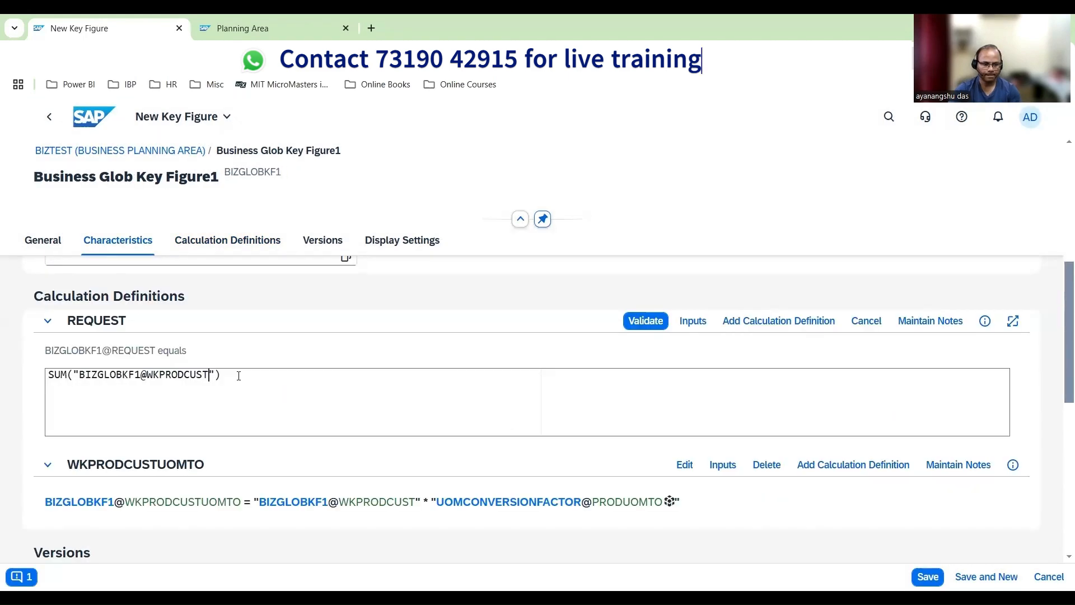
left_click(644, 320)
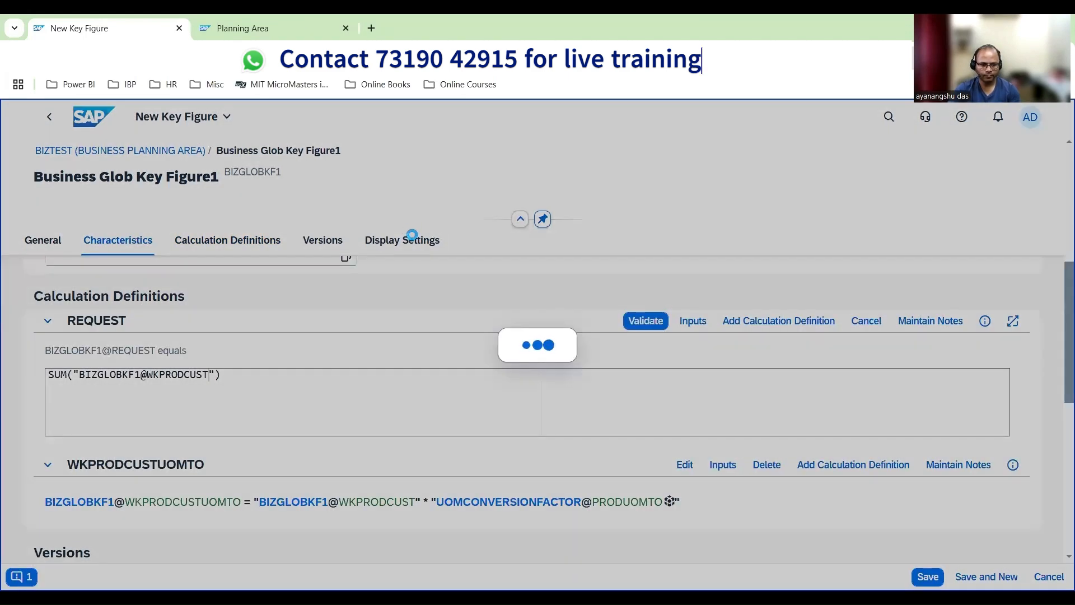
Save key figure BIZGLOBKF1 and copy it to a new key figure with the ID BIZGLOBKF2
scroll(476, 361, "down", 5)
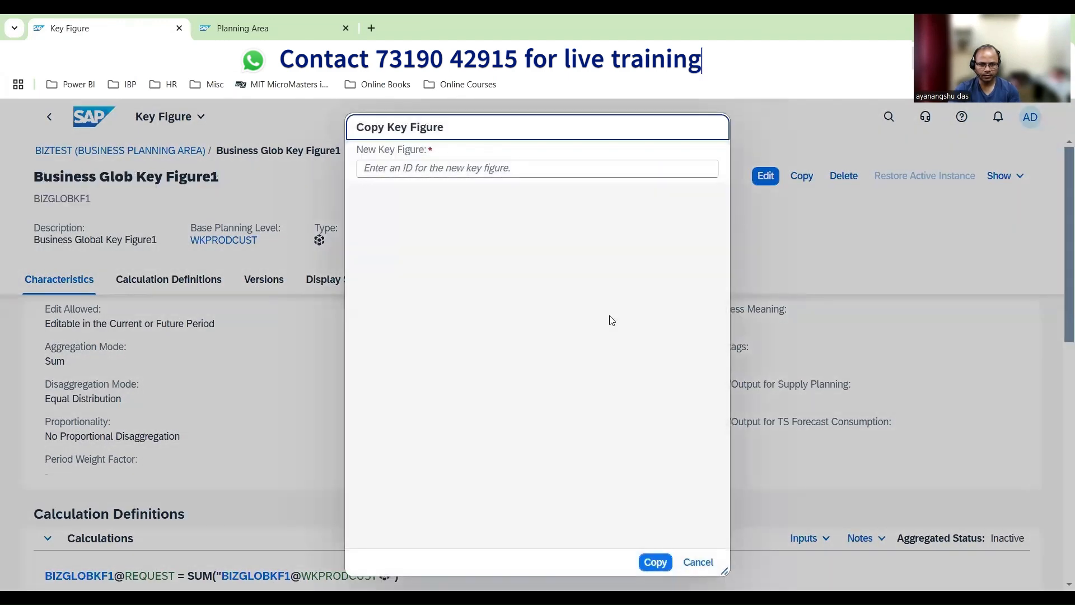
left_click(448, 169)
type("BI")
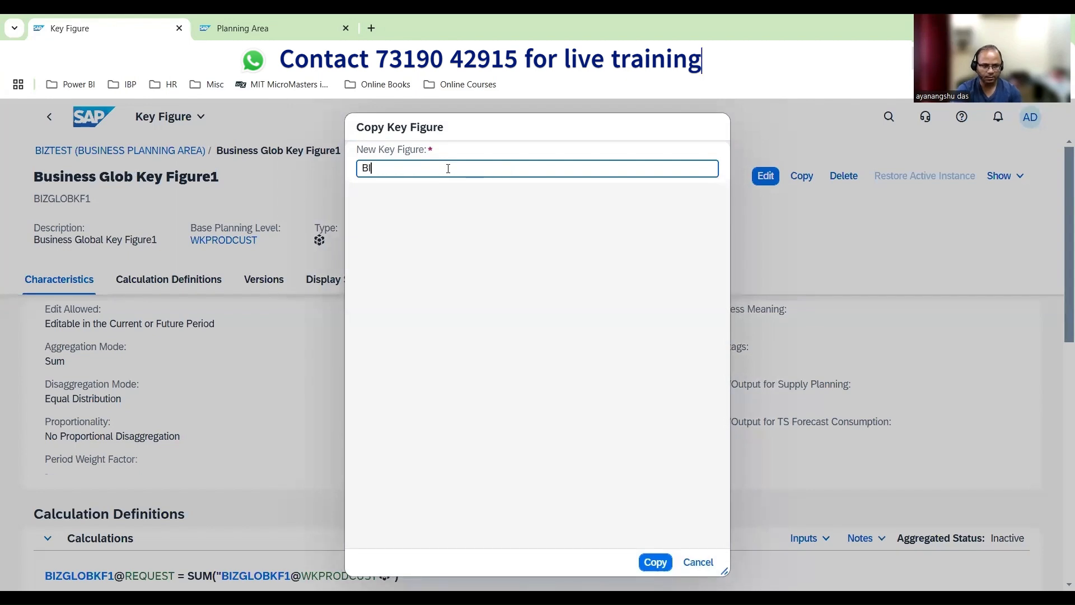
type("ZGLOBKF2")
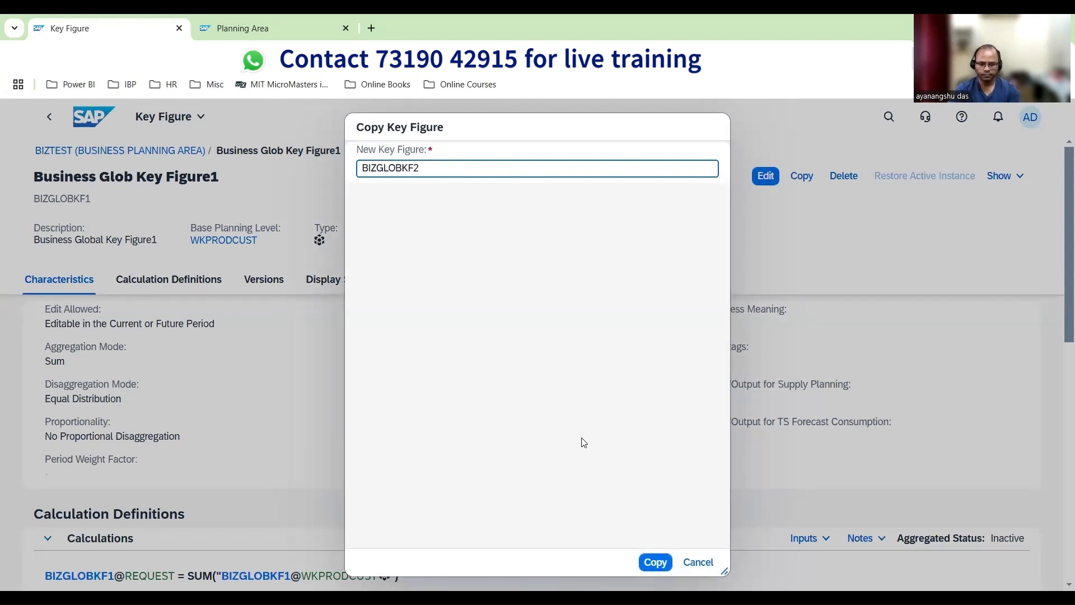
left_click(654, 561)
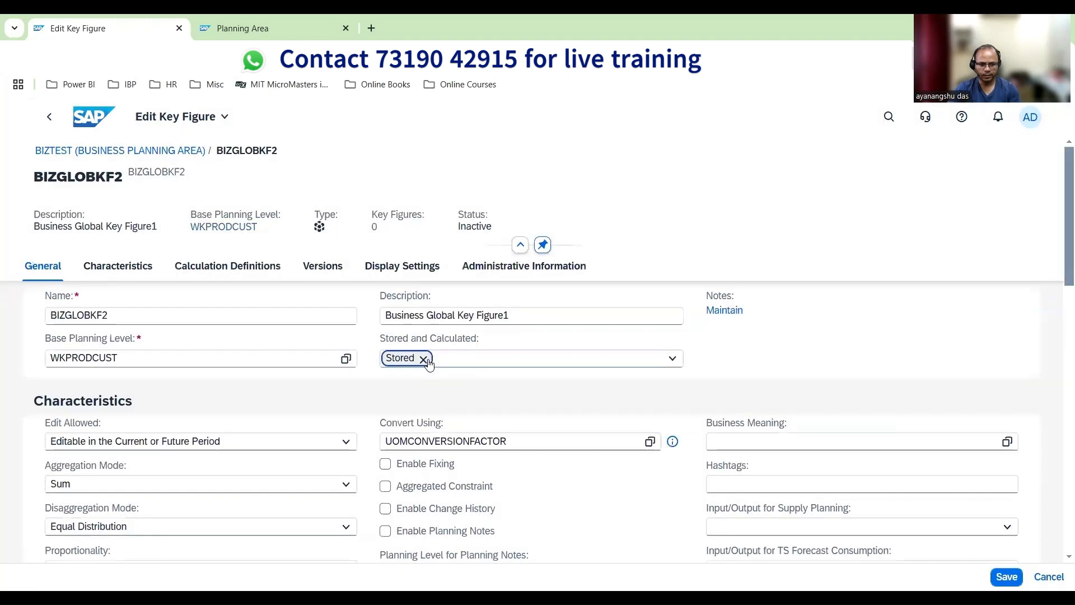
Change BIZGLOBKF2 from Stored to Calculated, accepting the related changes to its other settings
left_click(423, 359)
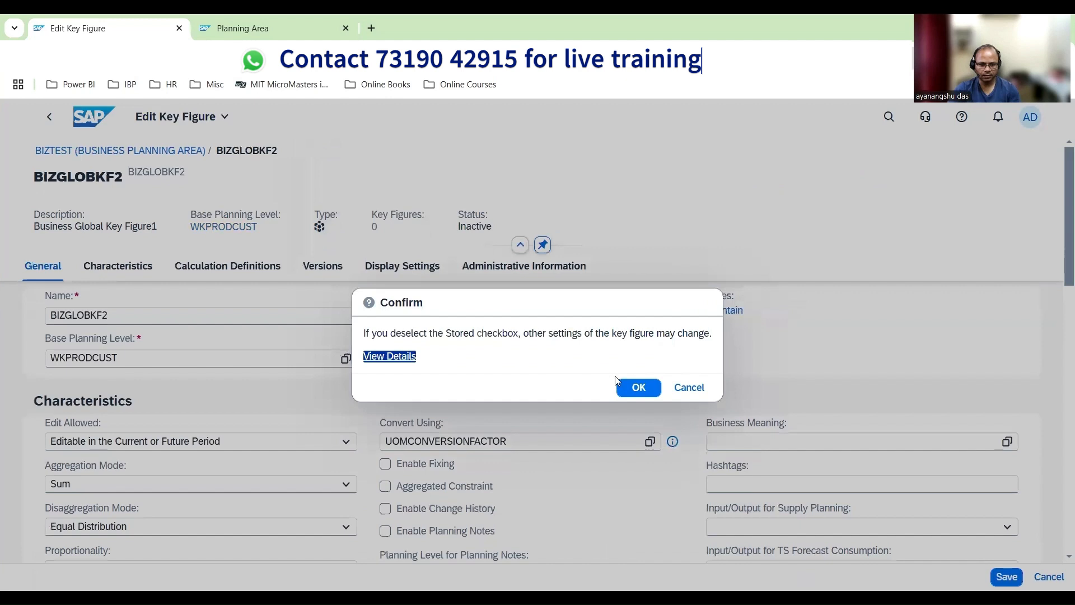
left_click(635, 385)
left_click(672, 358)
left_click(412, 398)
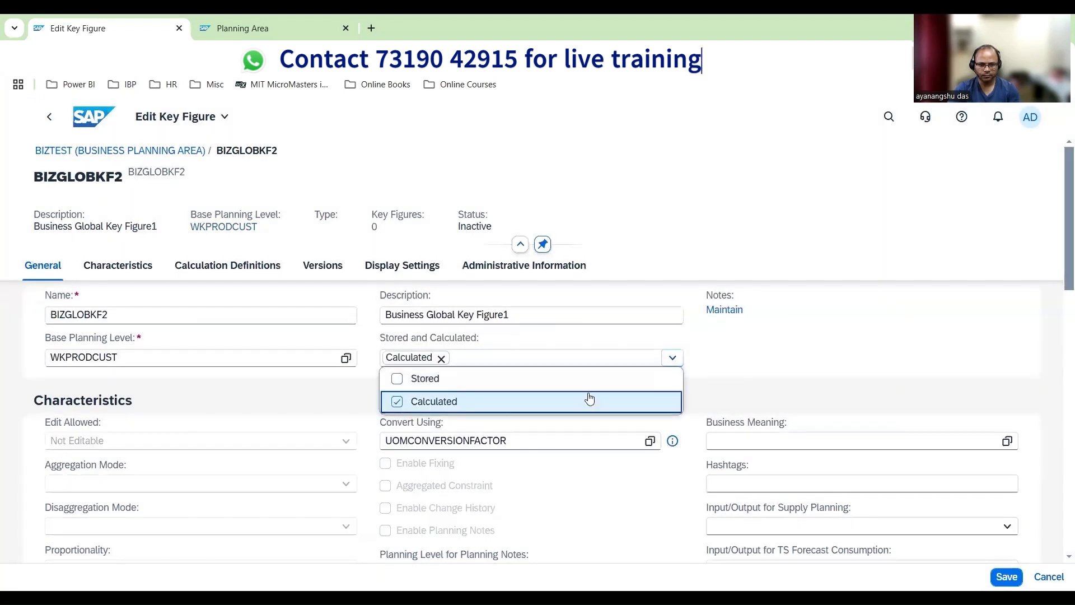
left_click(631, 368)
Add a calculation definition to BIZGLOBKF2 at its base planning level WKPRODCUST
scroll(152, 438, "down", 3)
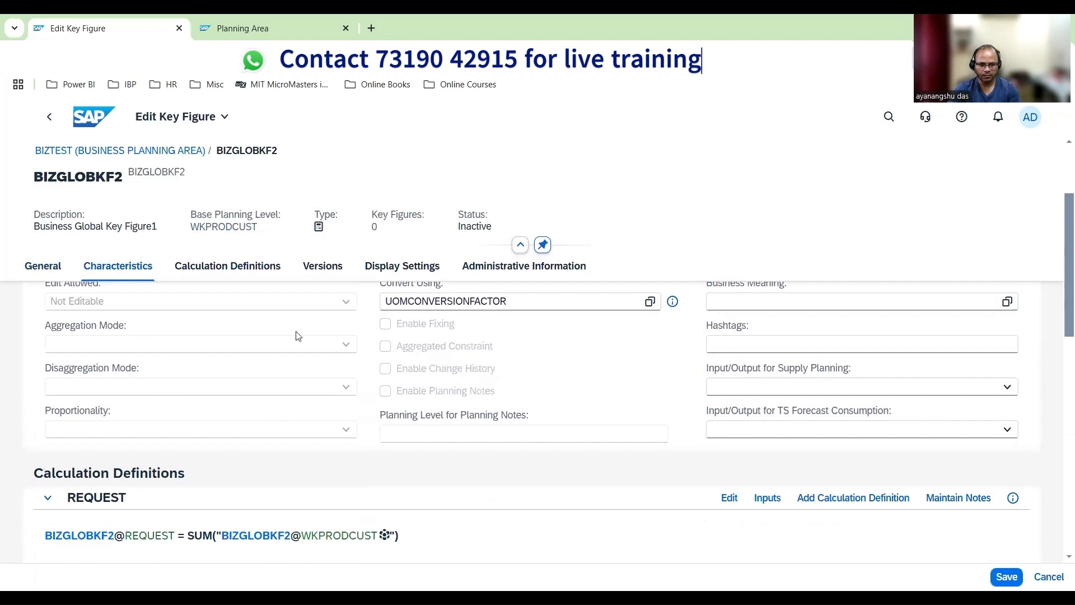
scroll(180, 449, "down", 3)
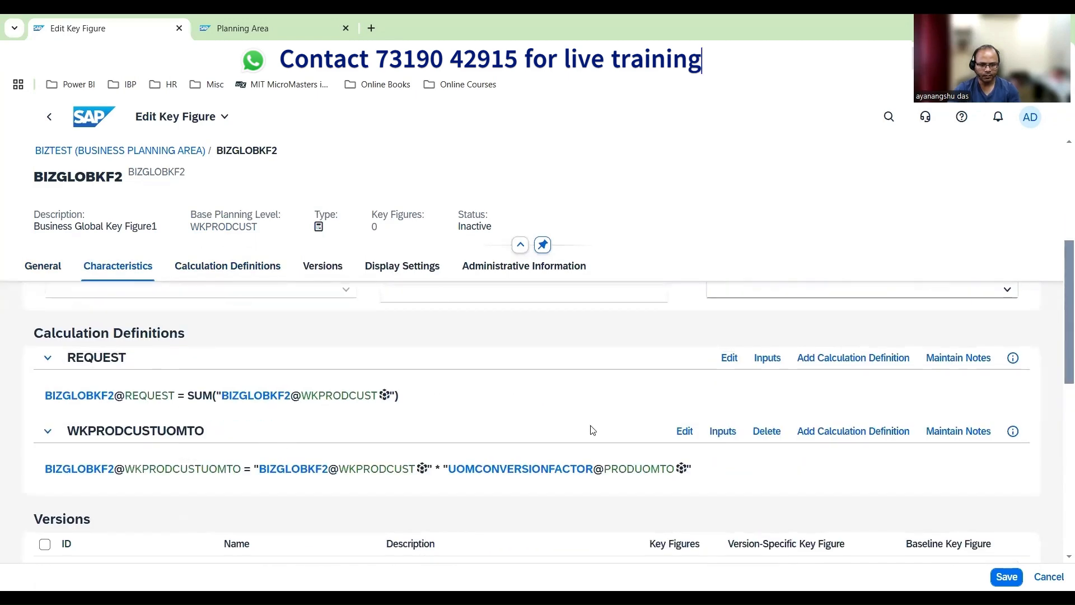
left_click(820, 436)
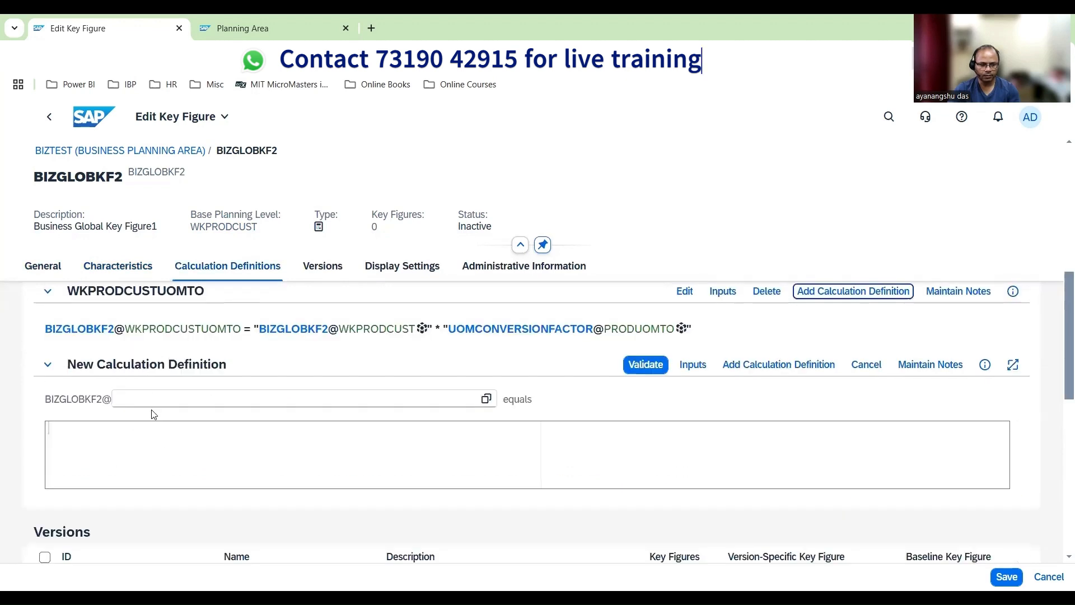
scroll(150, 438, "up", 1)
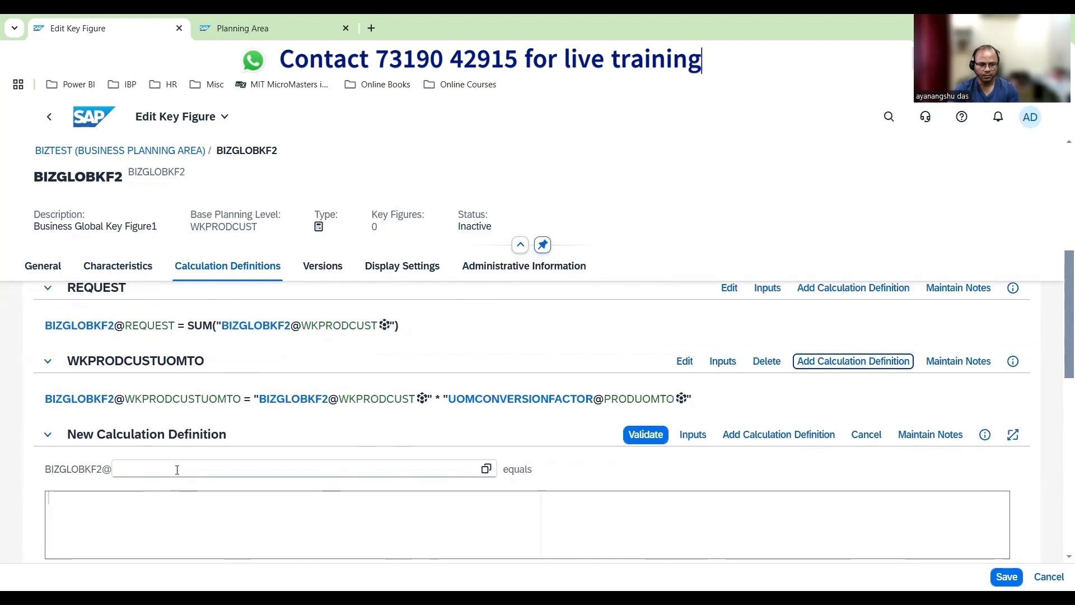
left_click(486, 468)
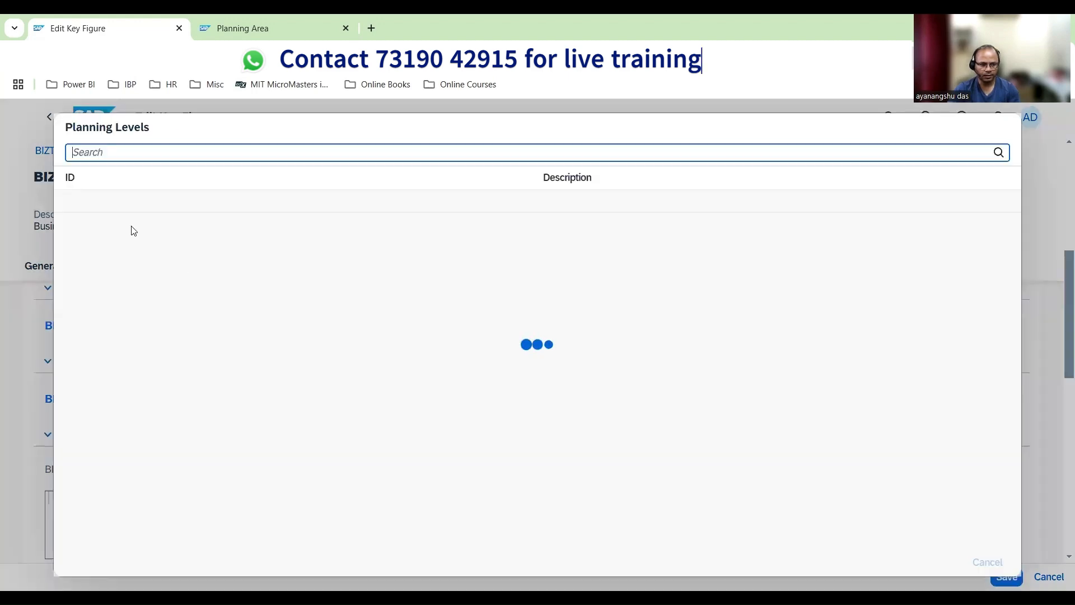
left_click(129, 224)
Define the WKPRODCUST calculation of BIZGLOBKF2 as "BIZGLOBALKF1@WKPRODCUST" - "CONSENSUSDEMAND@WKPRODCUST"
left_click(198, 506)
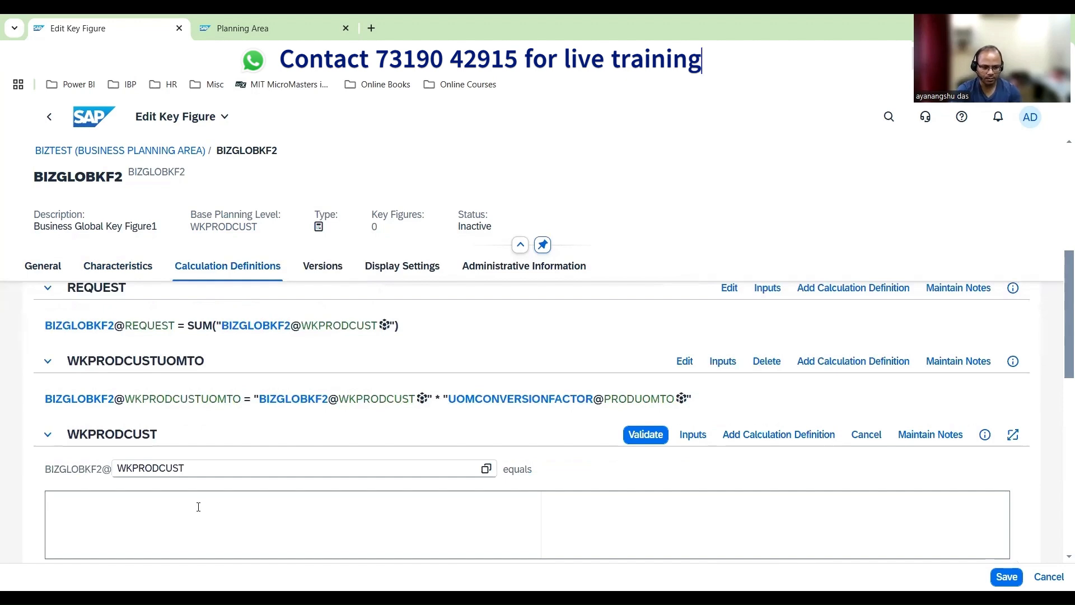
type("\"")
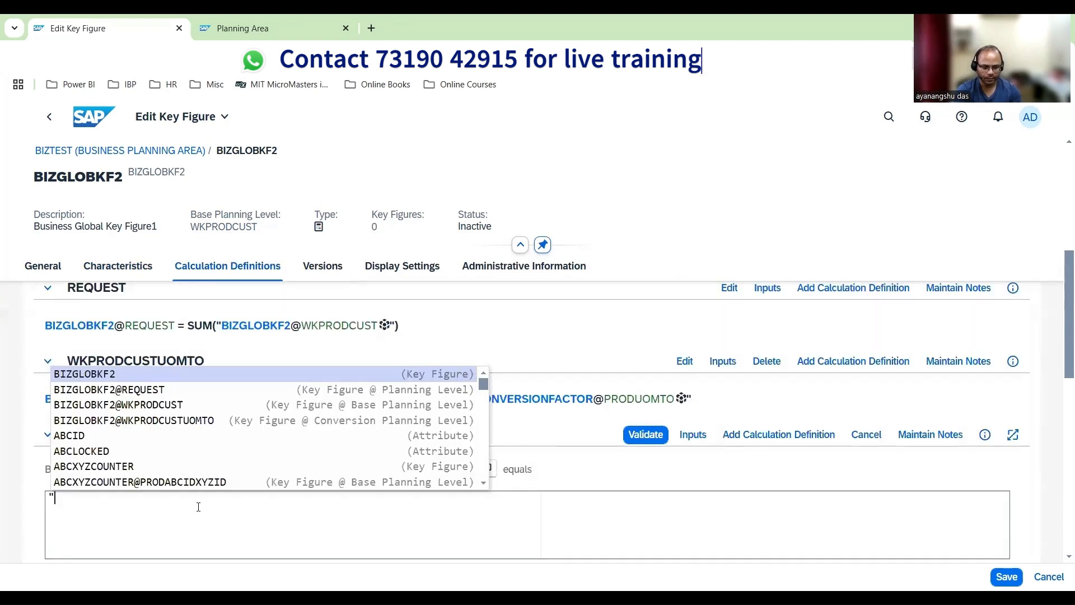
type("BIZ")
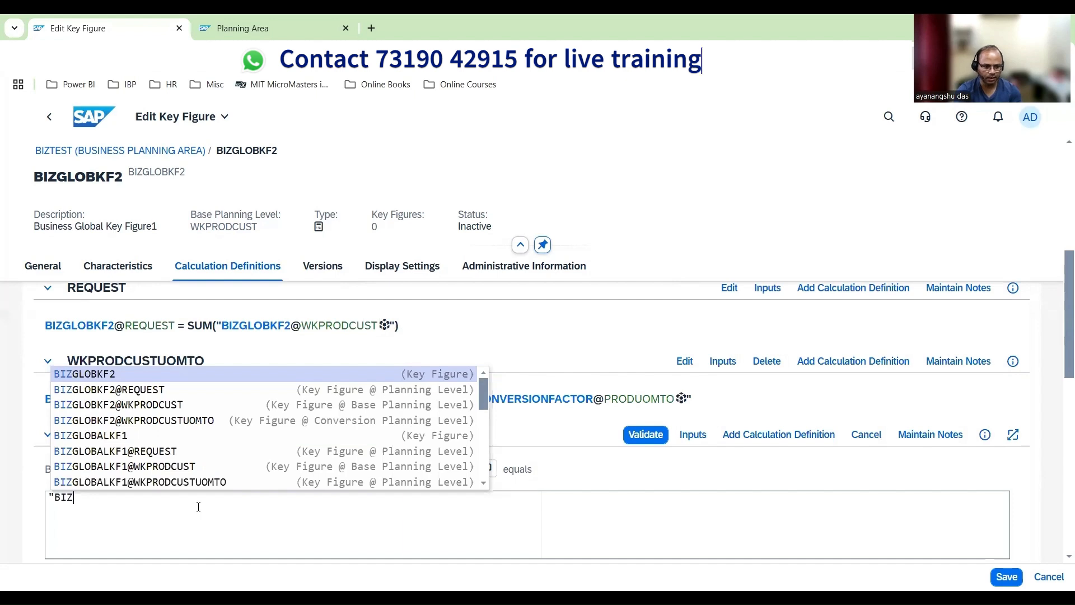
left_click(134, 466)
type("- ")
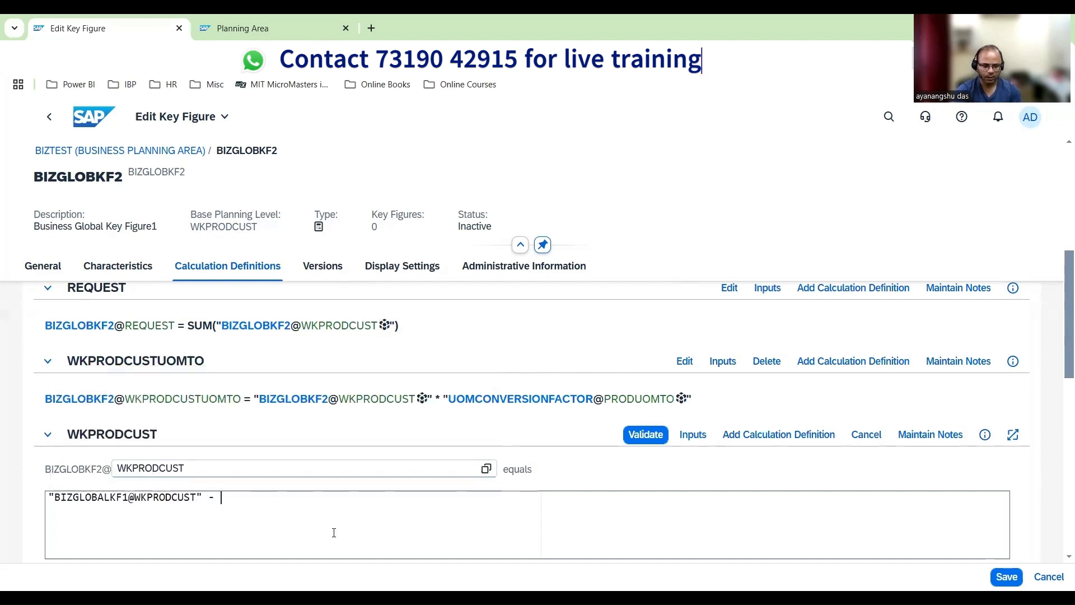
type("\"CONSENS")
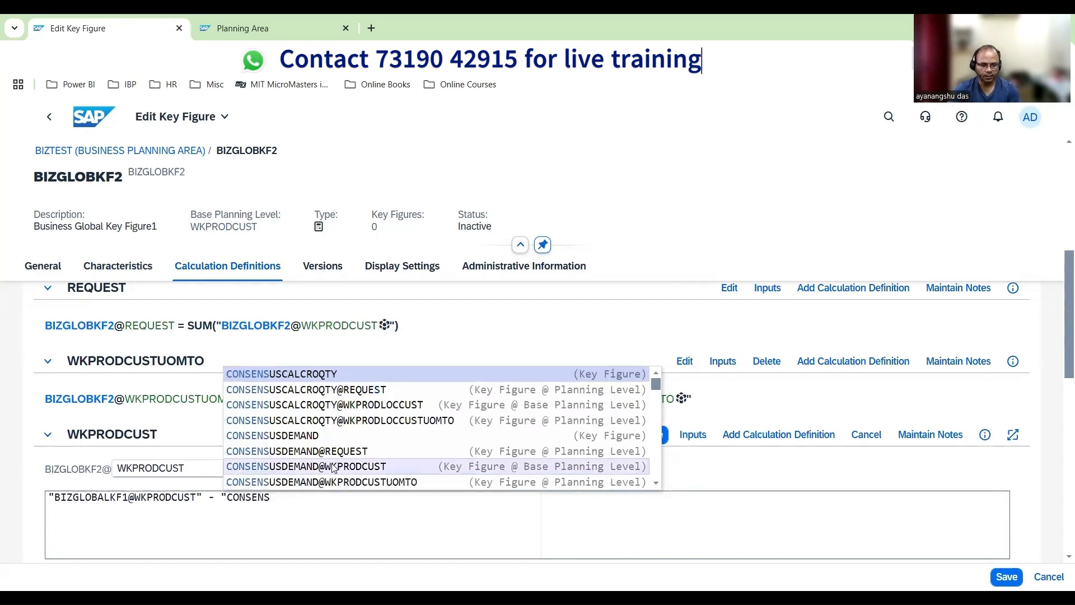
left_click(333, 467)
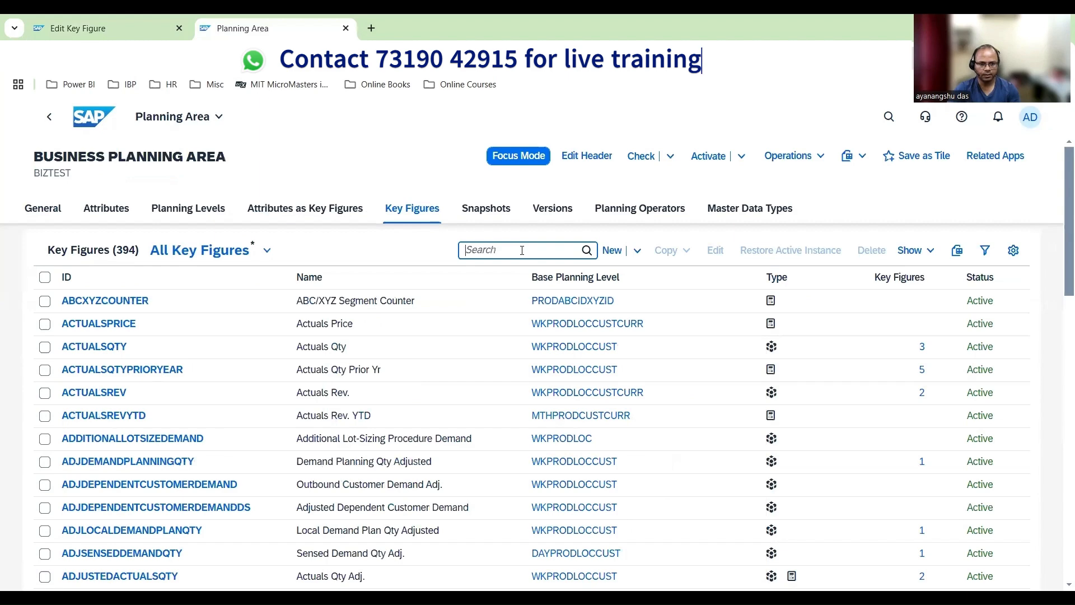
Search the planning area's key figures for CONSENSUSDEMAND to check its base planning level, and return to the key figure being edited
type("CONSENSUSDEMAND")
left_click(586, 251)
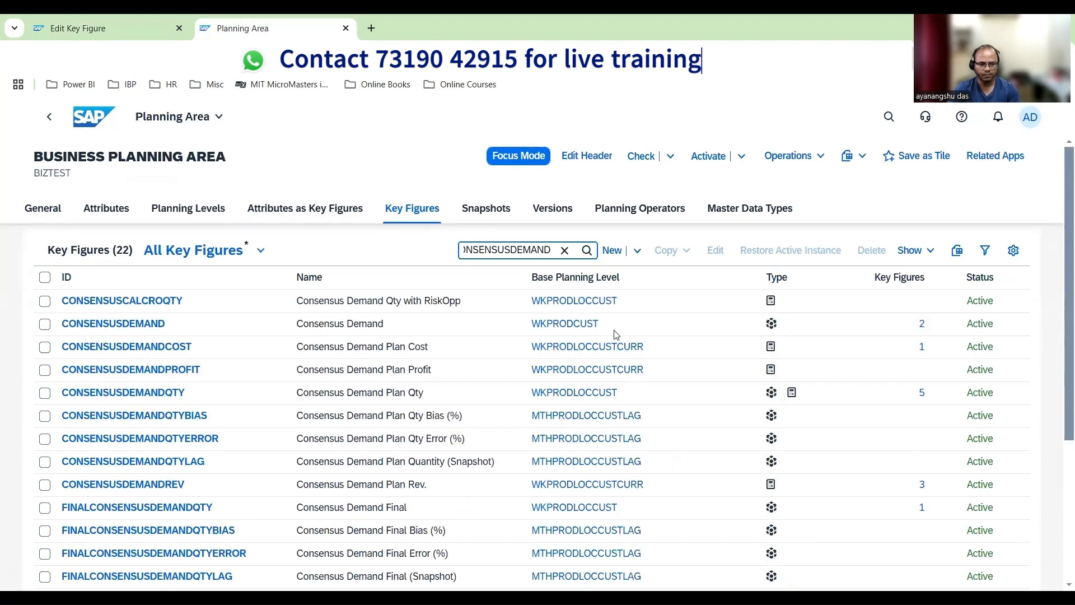
left_click(116, 23)
Validate the WKPRODCUST calculation and save key figure BIZGLOBKF2
left_click(637, 439)
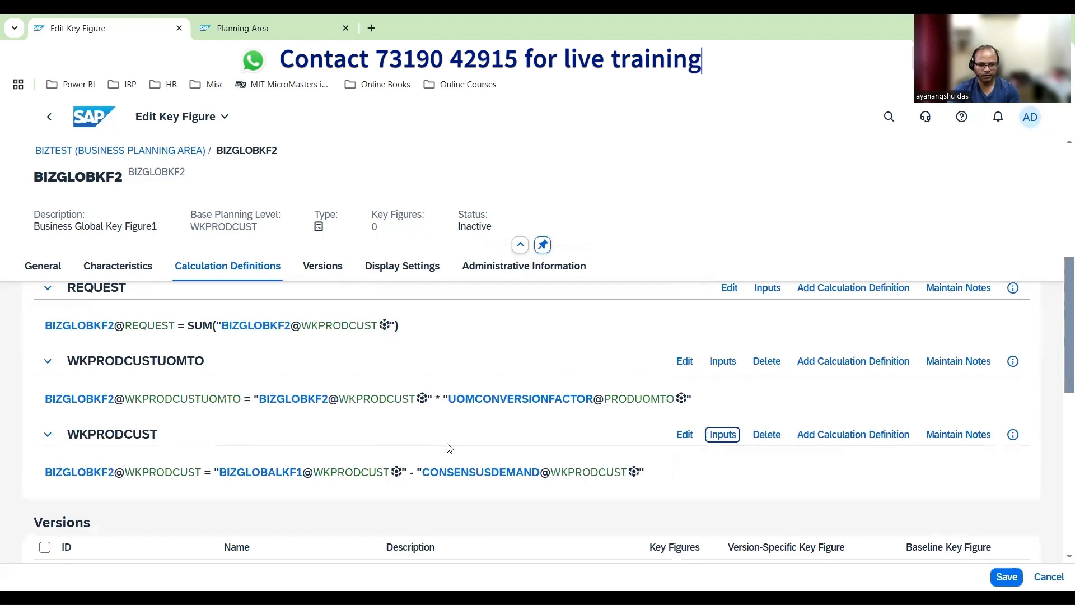
scroll(447, 453, "down", 5)
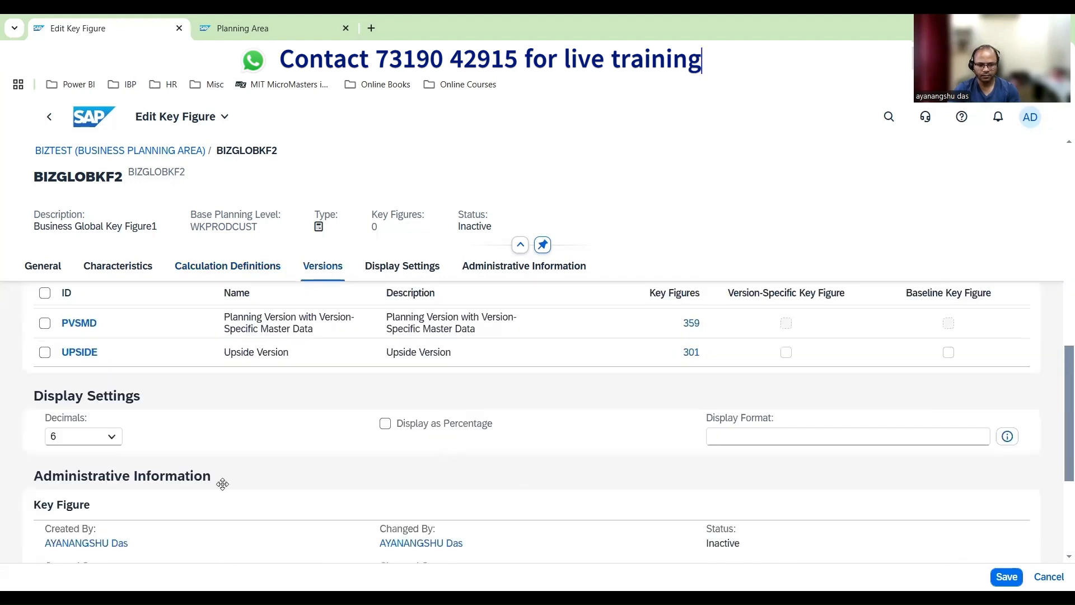
left_click(1007, 576)
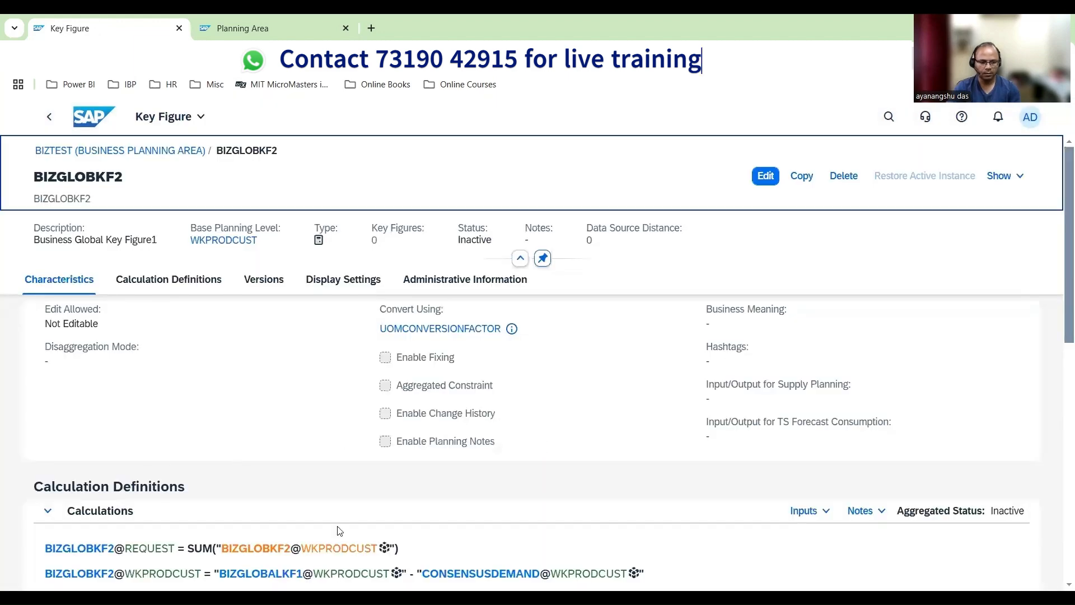
Examine BIZGLOBKF2's saved calculation definitions and the planning levels offered for their inputs
scroll(336, 526, "down", 2)
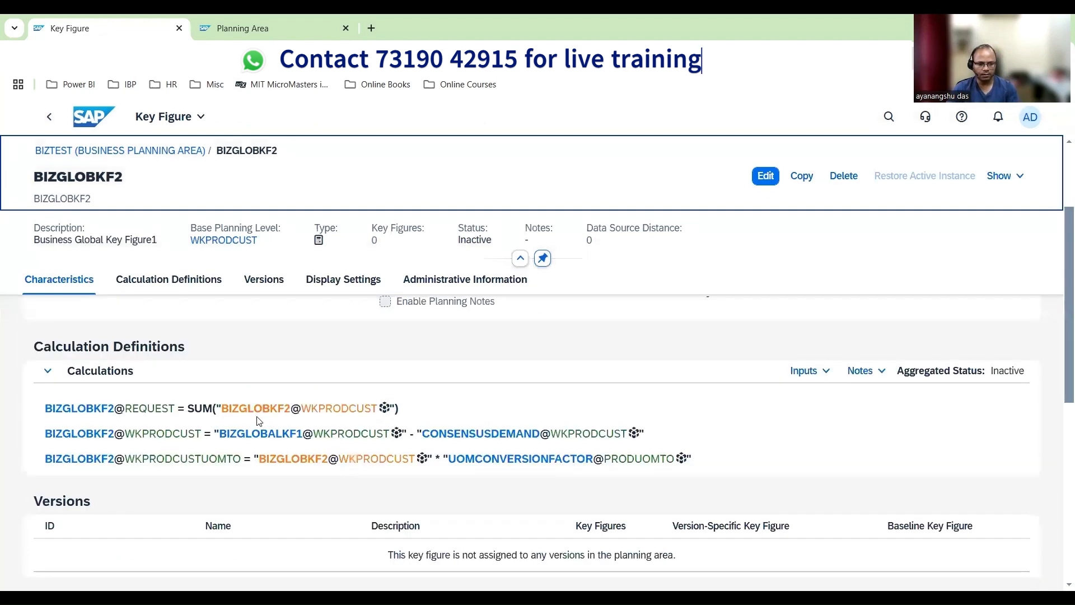
left_click(813, 374)
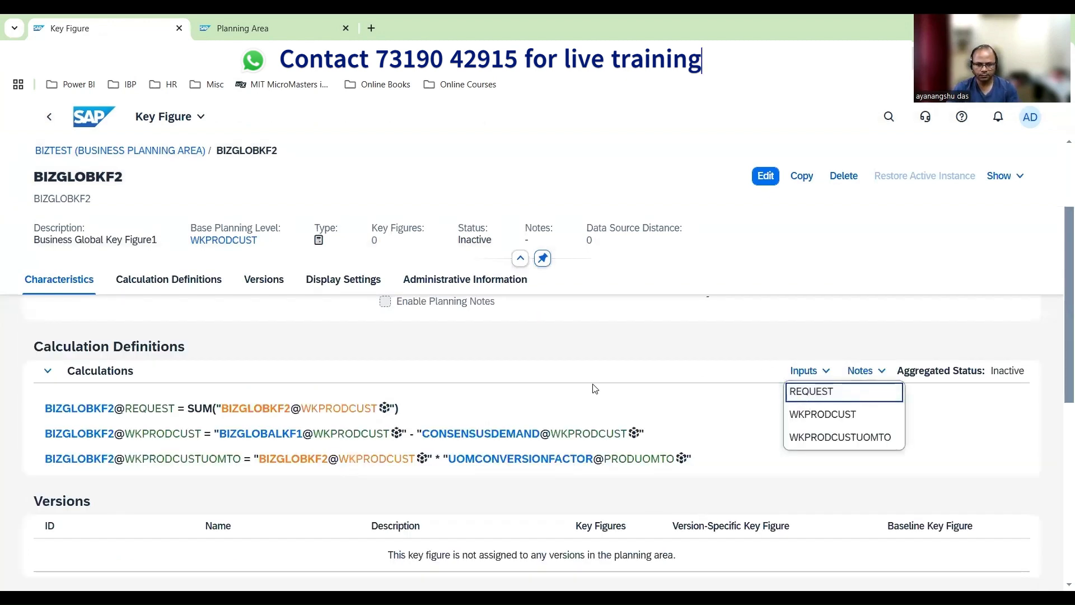
left_click(557, 414)
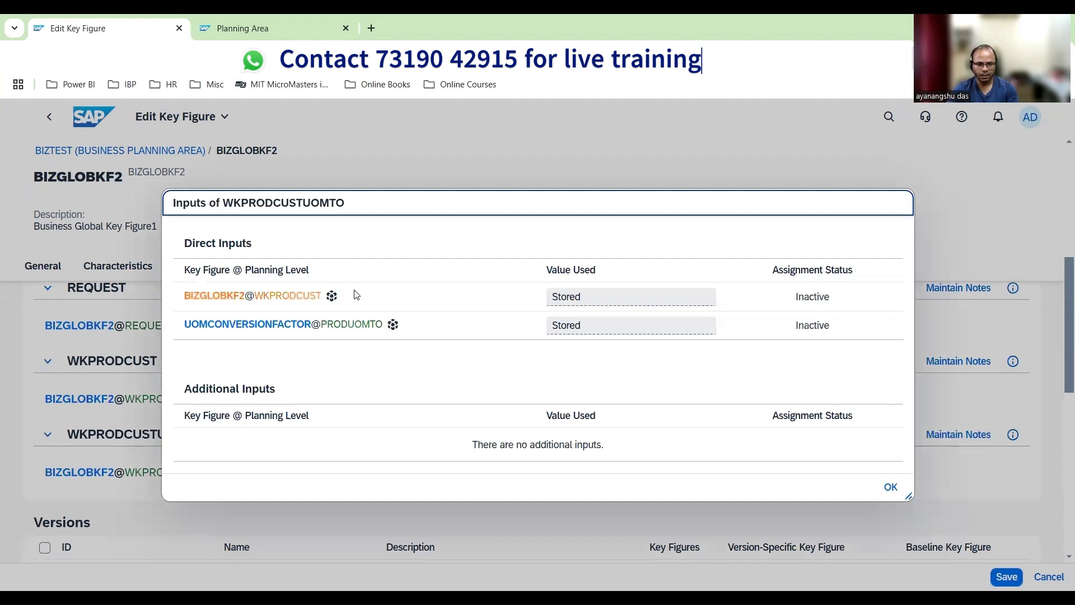
Set the BIZGLOBKF2@WKPRODCUST input of the WKPRODCUSTUOMTO calculation to Calculated and validate that calculation
left_click(585, 300)
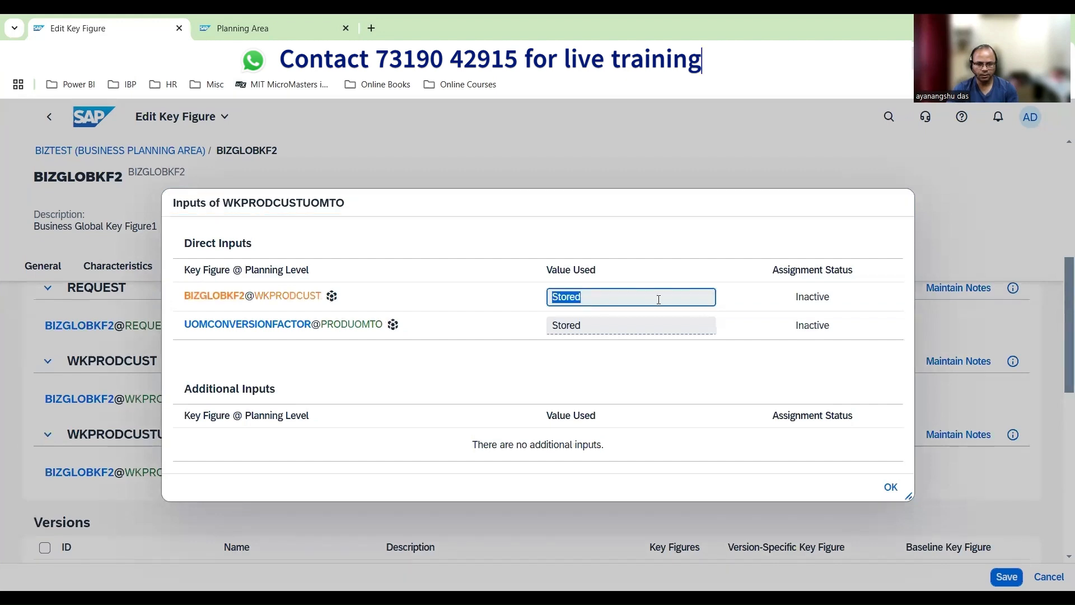
left_click(704, 300)
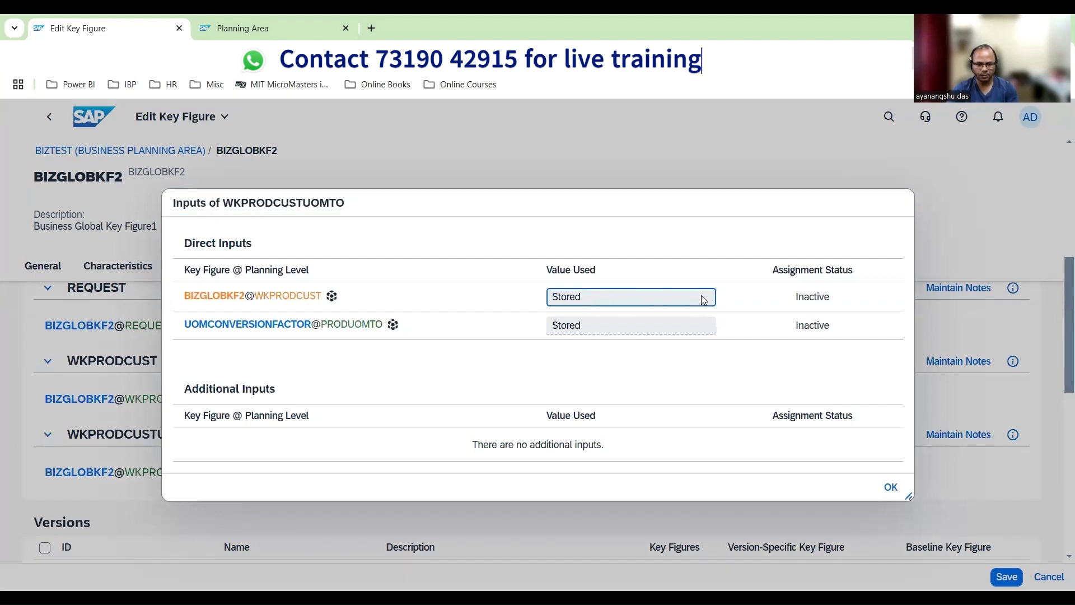
left_click(889, 487)
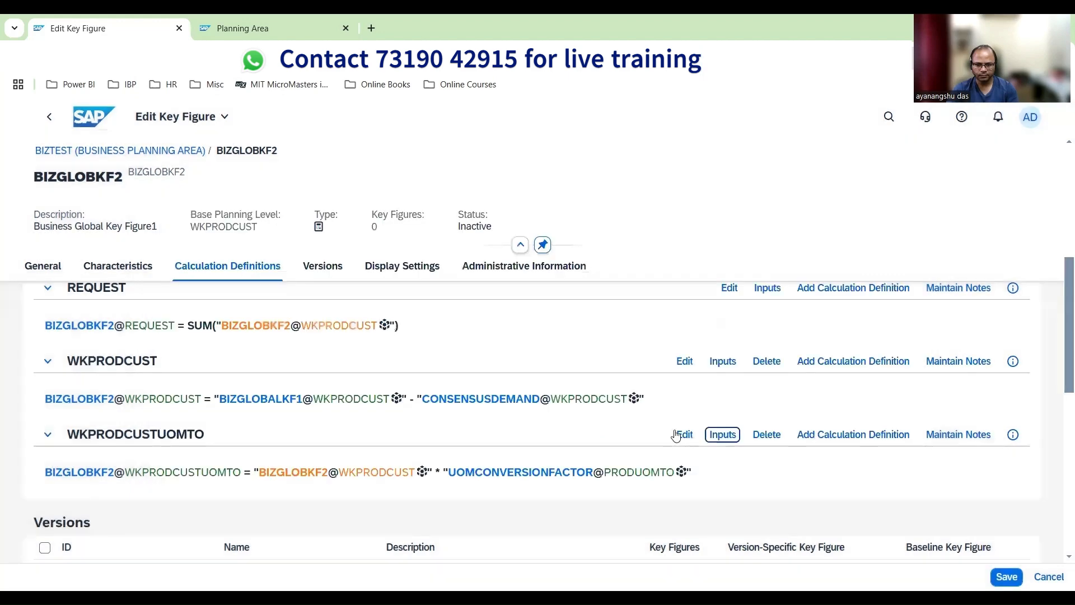
left_click(676, 436)
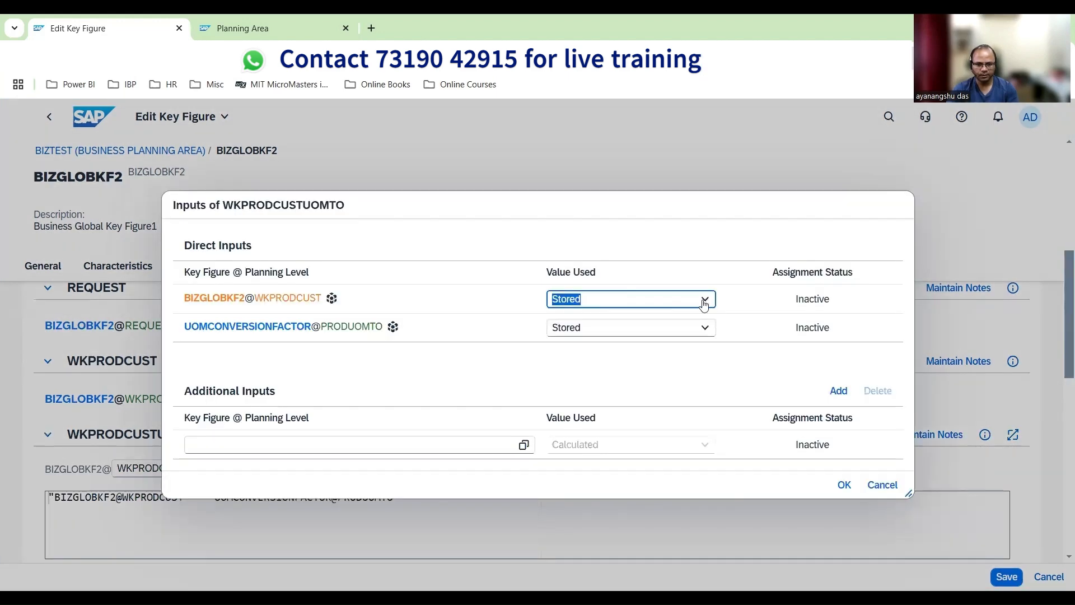
left_click(704, 303)
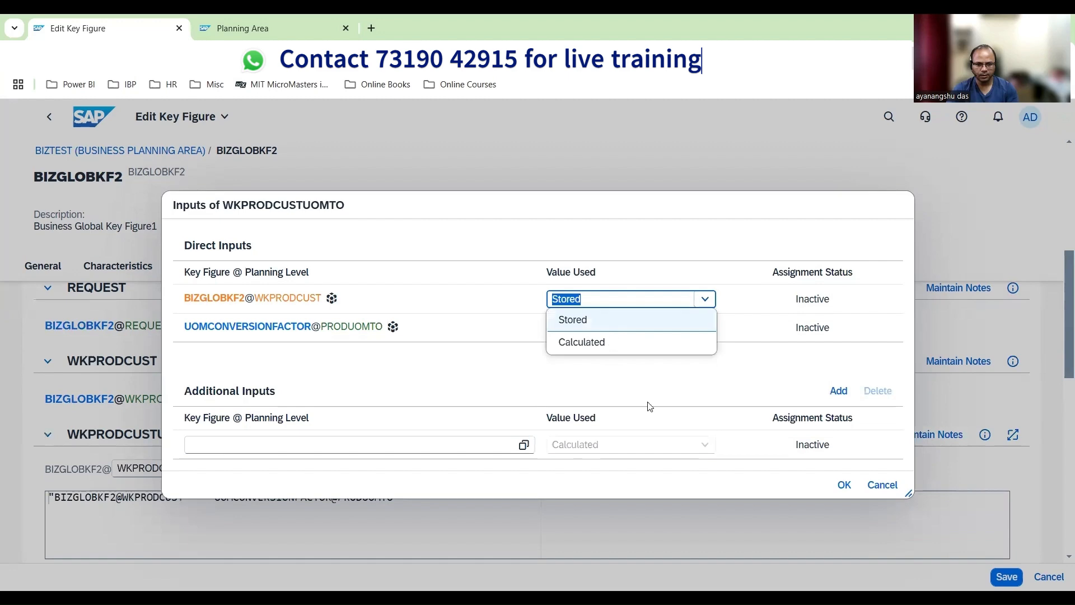
left_click(620, 339)
left_click(838, 485)
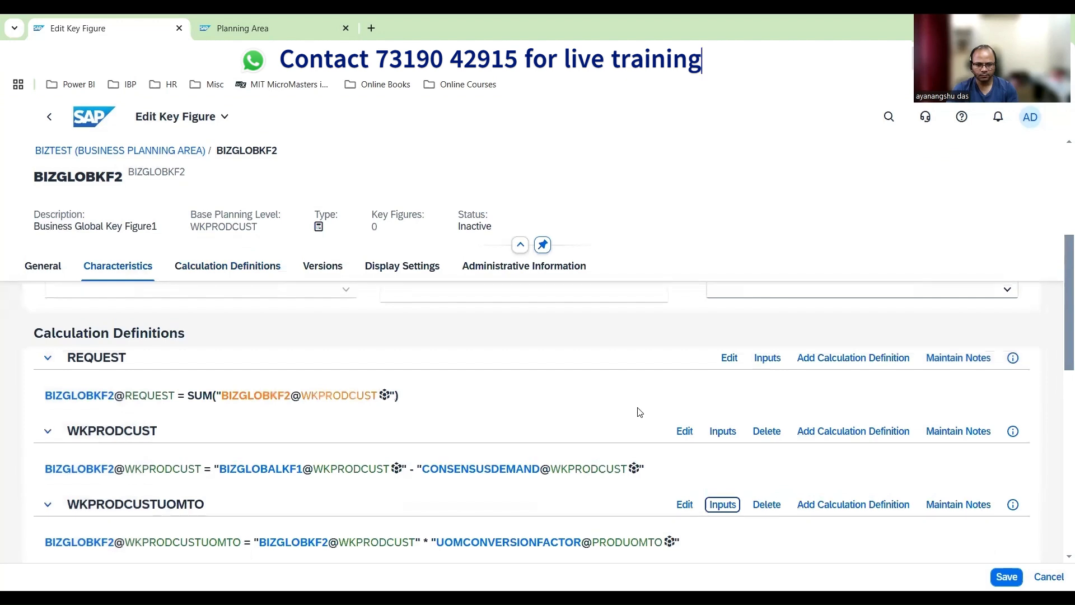
Set the BIZGLOBKF2@WKPRODCUST input of the REQUEST calculation to Calculated and validate that calculation
scroll(640, 412, "down", 2)
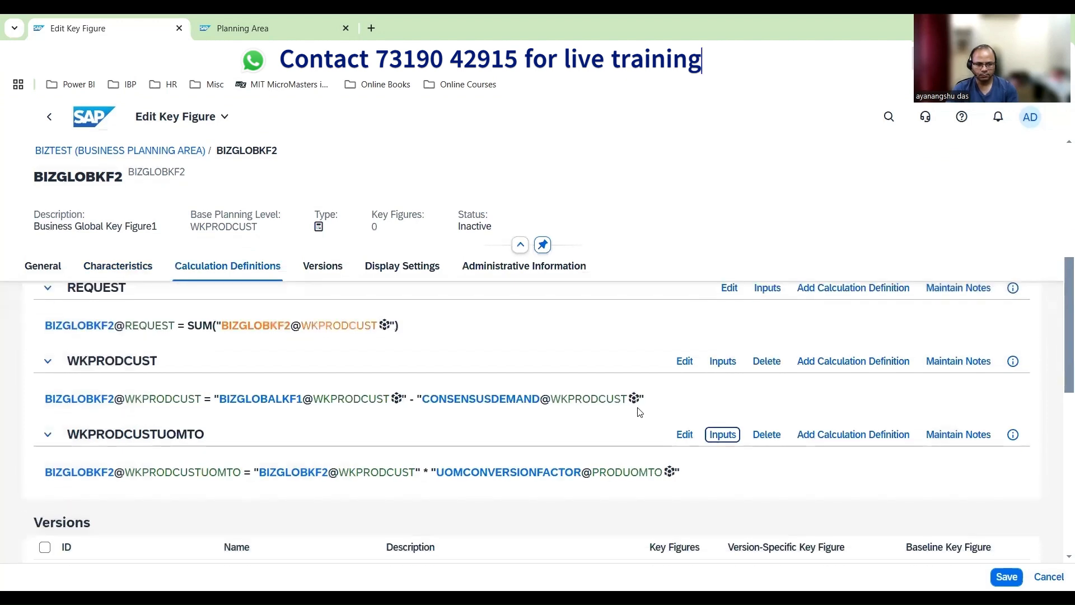
left_click(729, 290)
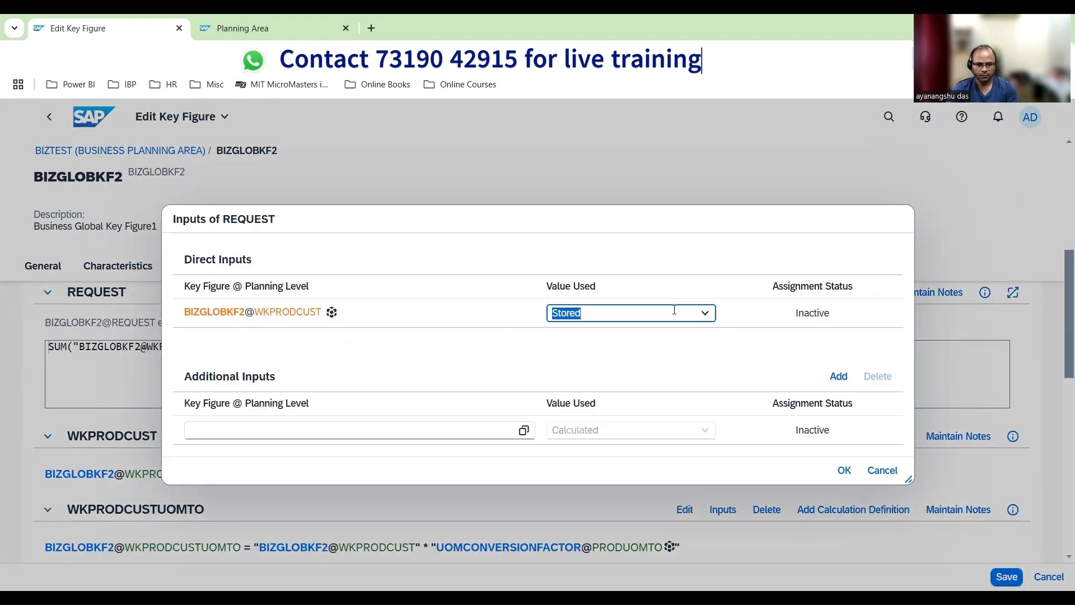
left_click(706, 314)
left_click(614, 351)
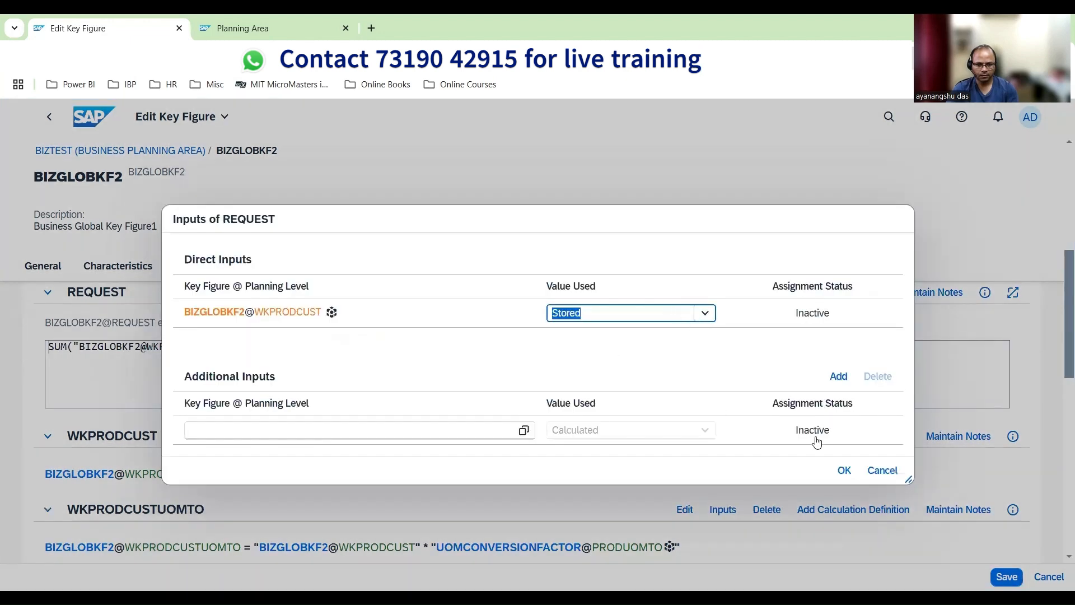
left_click(844, 470)
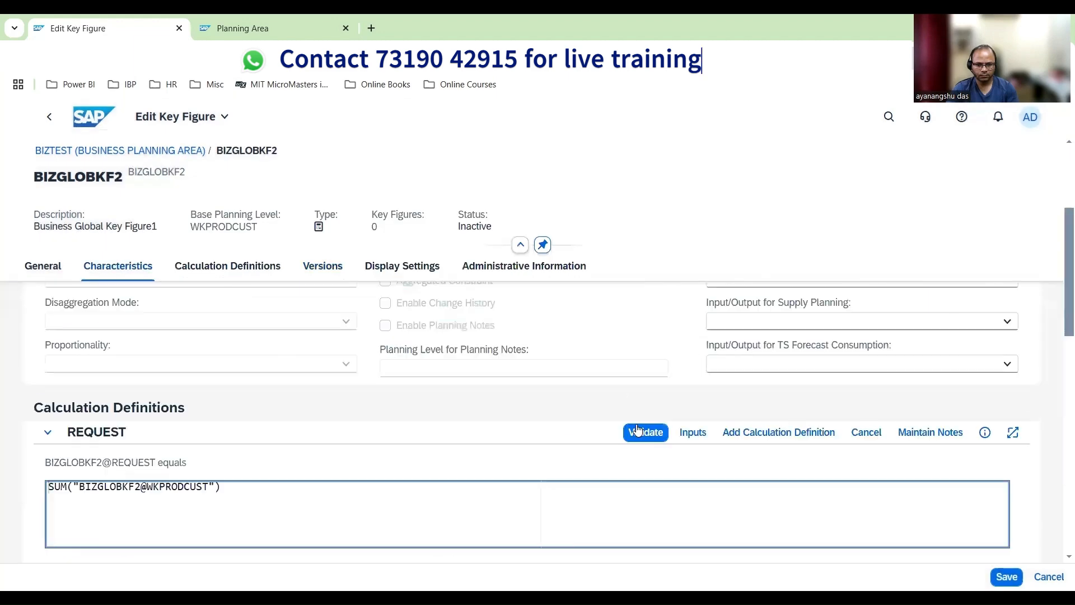
left_click(639, 429)
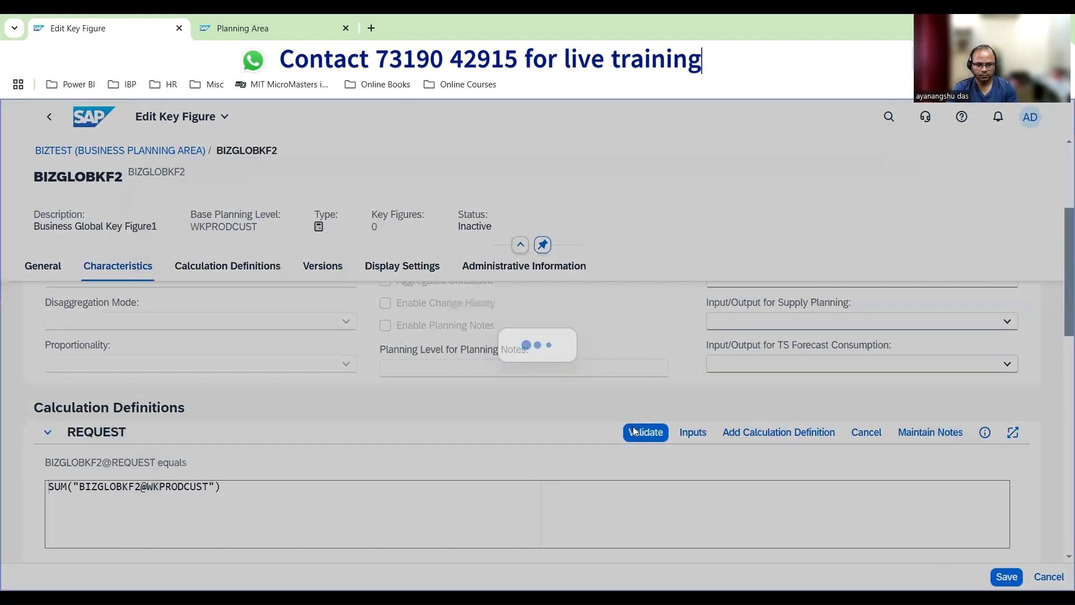
Save BIZGLOBKF2 and review its updated calculation definitions
scroll(951, 486, "down", 10)
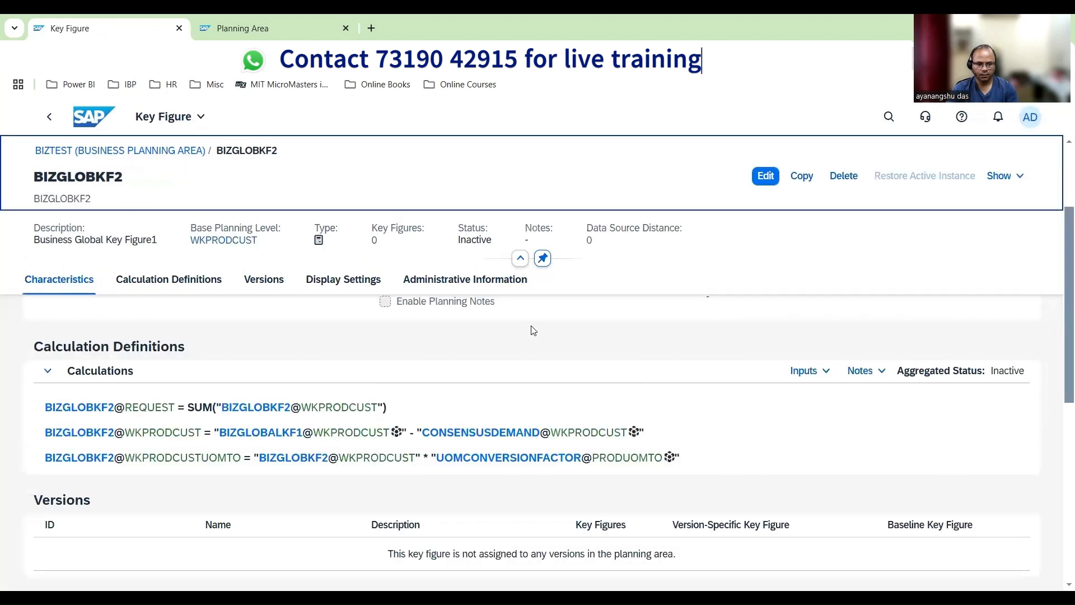
scroll(534, 330, "up", 2)
scroll(530, 351, "down", 3)
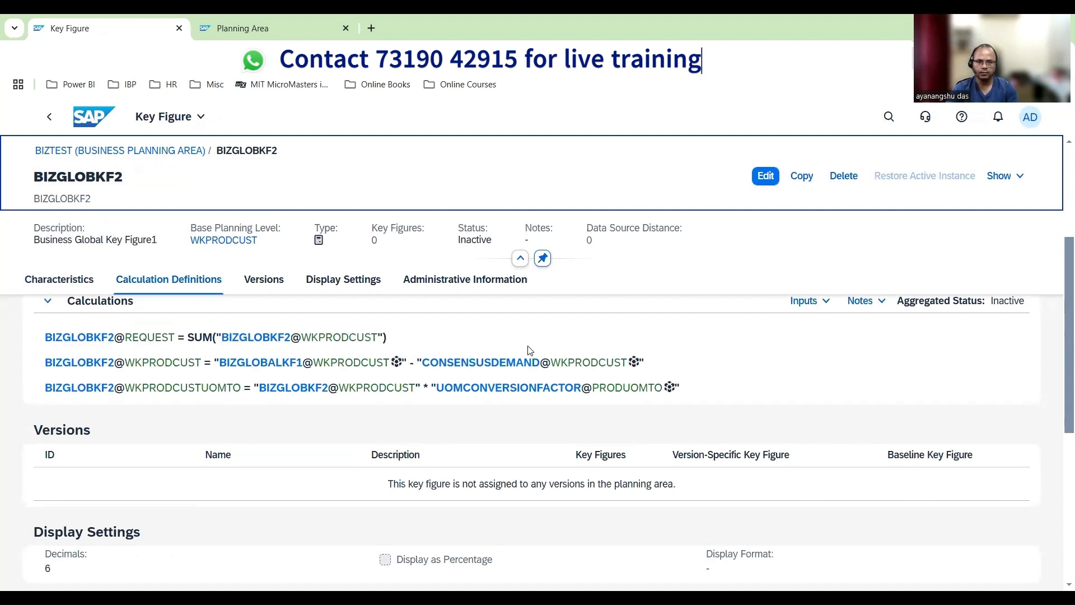
Copy BIZGLOBKF2 to a new key figure with the ID BIZGLOBKF3
left_click(808, 178)
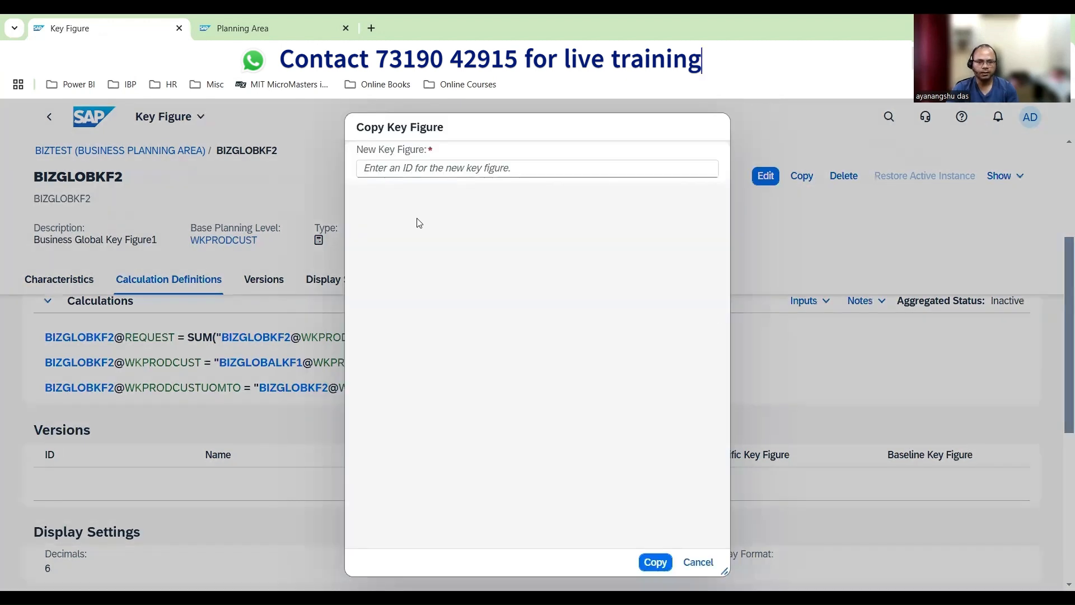
left_click(425, 169)
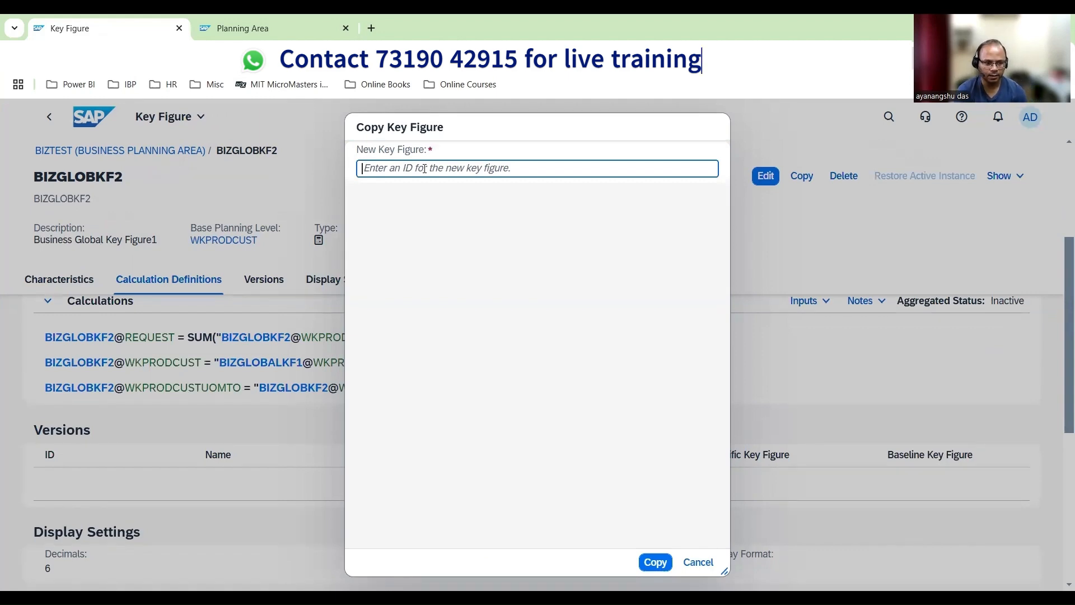
key("Escape")
left_click(801, 175)
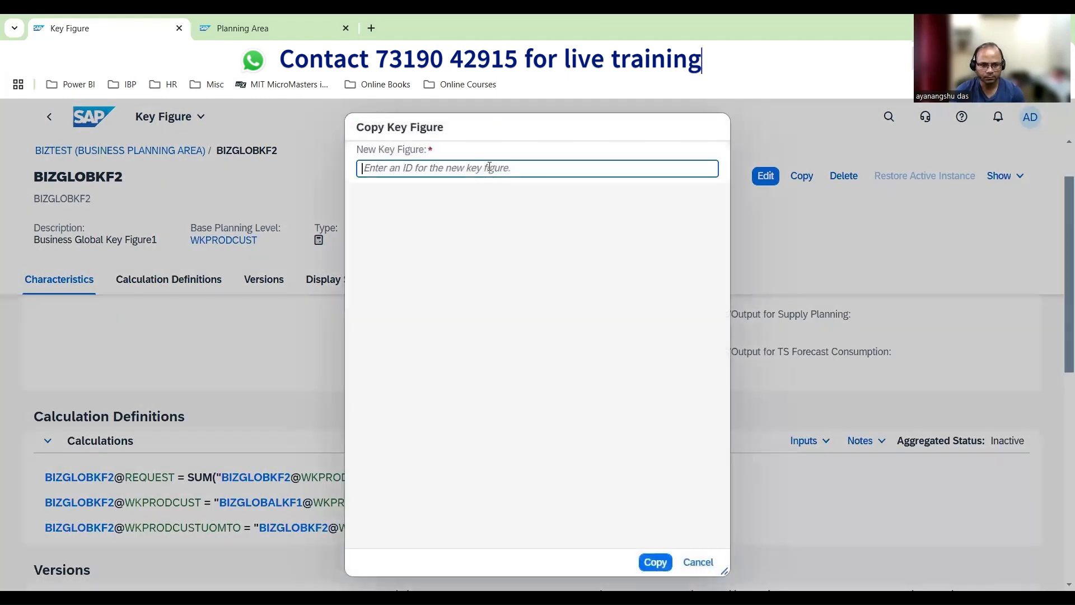
type("BIZ")
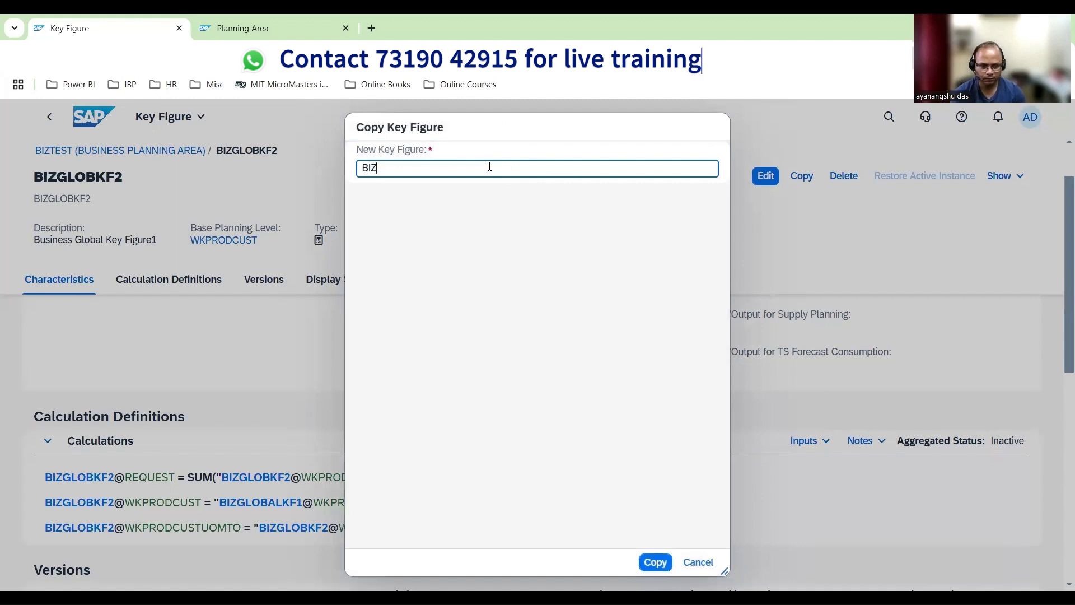
type("GLOBKF3")
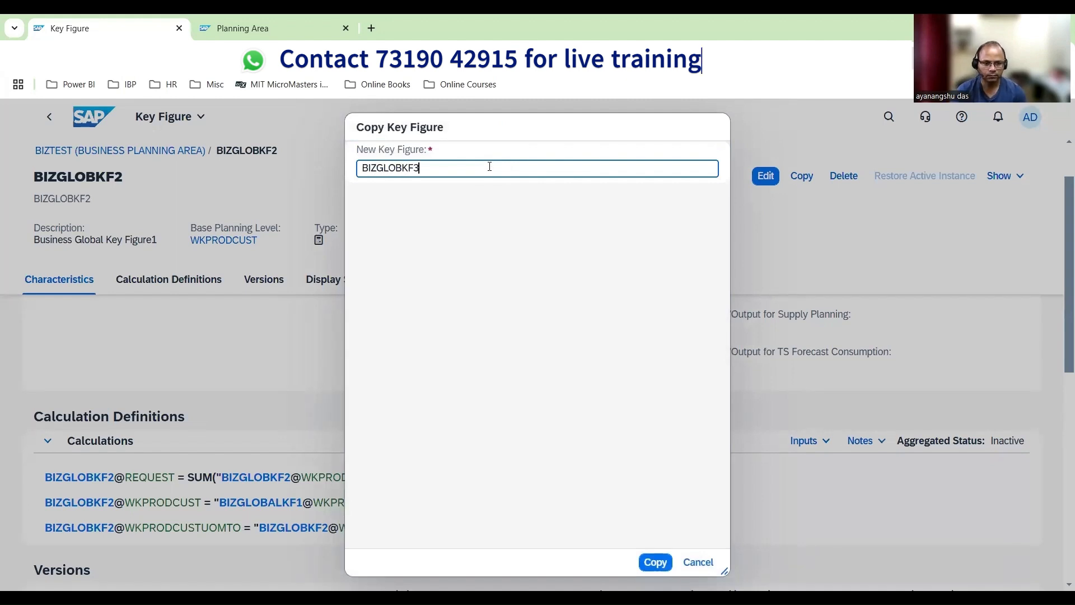
left_click(655, 561)
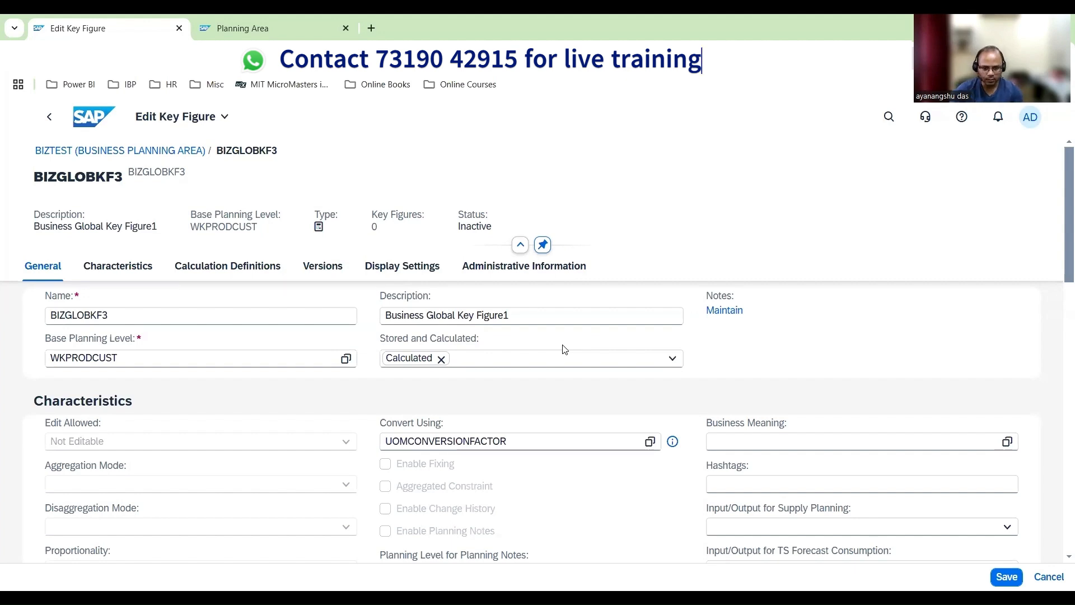
Add the Stored type to BIZGLOBKF3, making it both Stored and Calculated
left_click(499, 364)
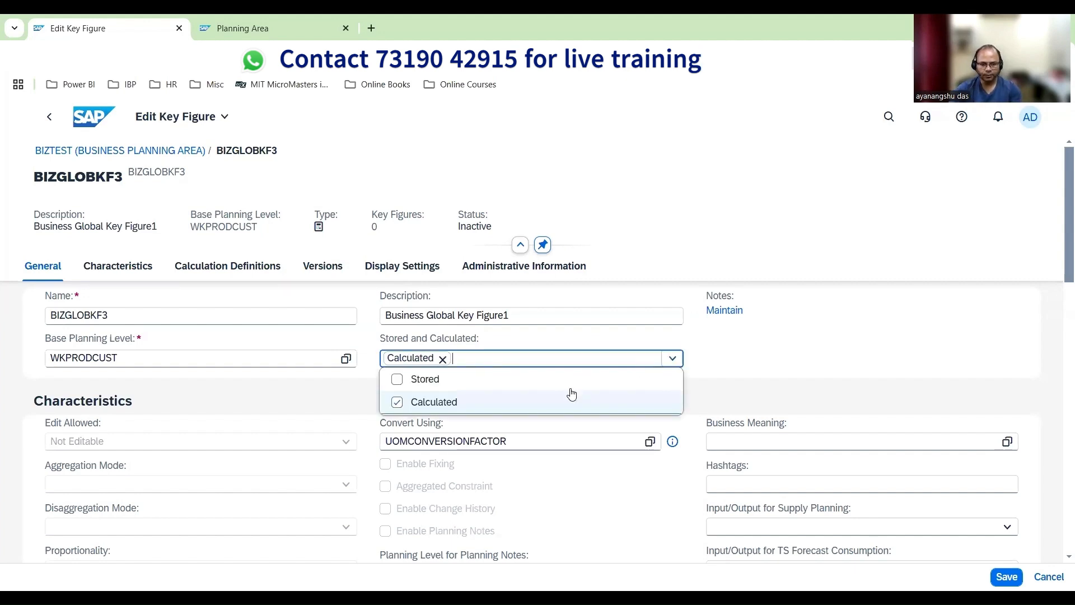
left_click(396, 379)
left_click(752, 367)
scroll(258, 504, "down", 3)
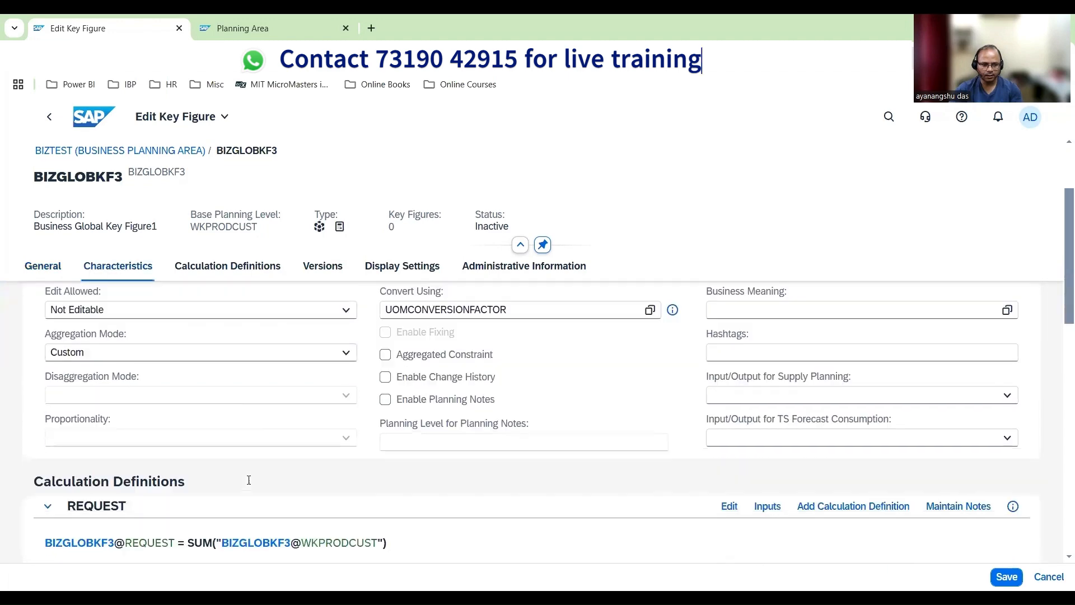
scroll(301, 467, "up", 3)
Make BIZGLOBKF3 editable in the current or future period and review its calculation definitions
left_click(346, 442)
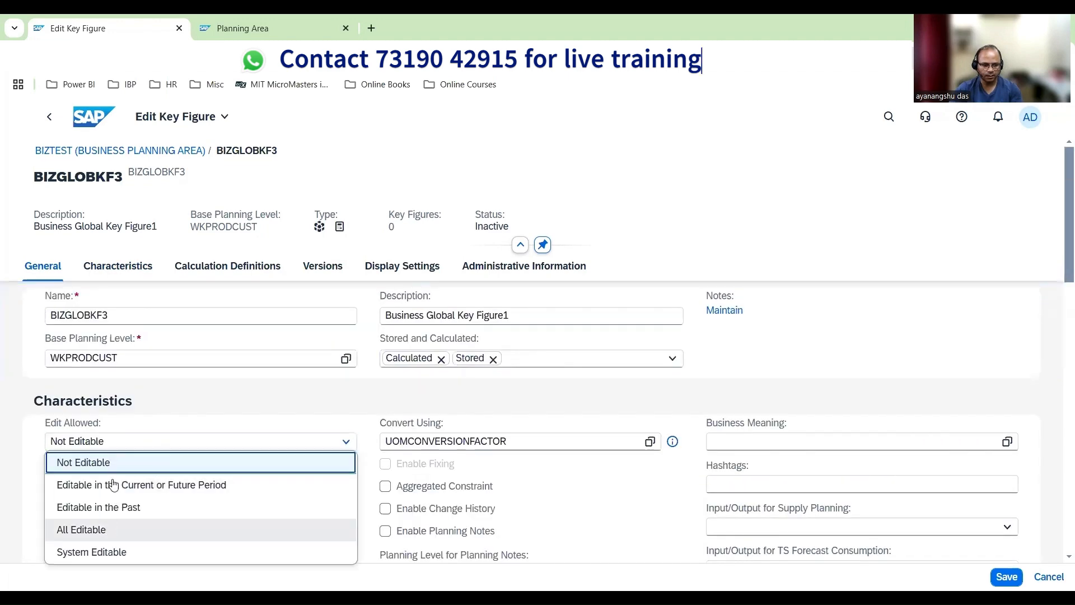
left_click(115, 485)
scroll(153, 439, "down", 3)
scroll(301, 517, "down", 3)
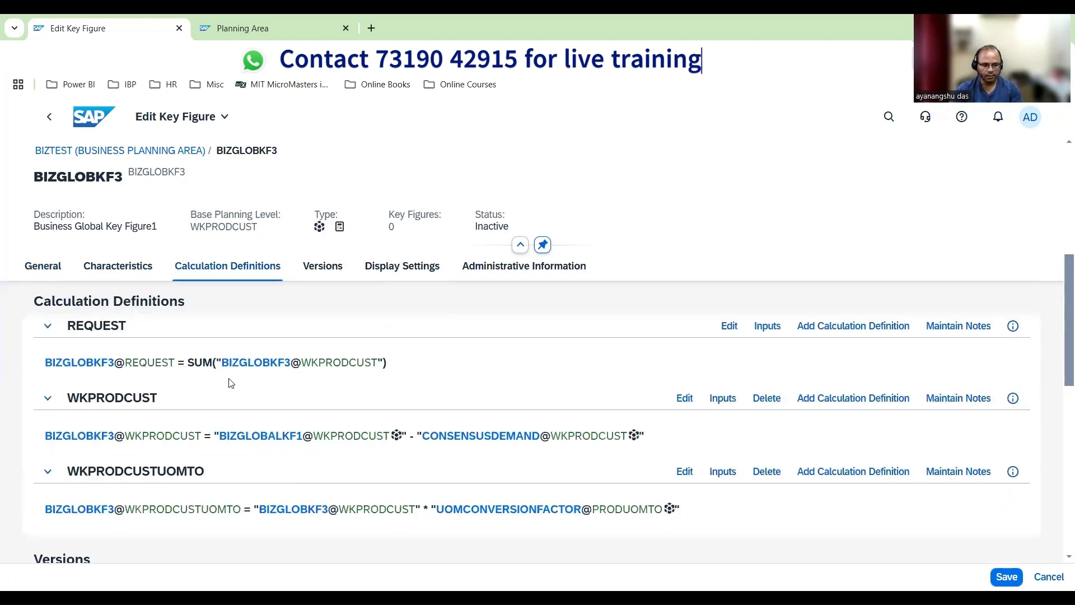
scroll(480, 424, "down", 1)
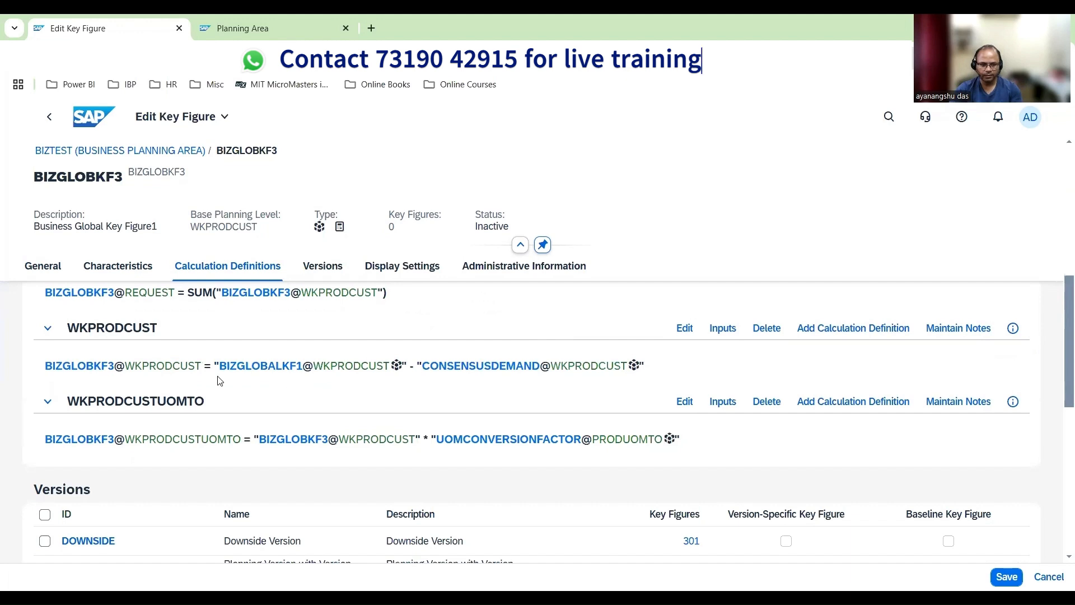
Open BIZGLOBKF3's WKPRODCUST calculation definition for editing and clear its existing expression
left_click(276, 377)
left_click(722, 328)
left_click_drag(418, 391, 5, 394)
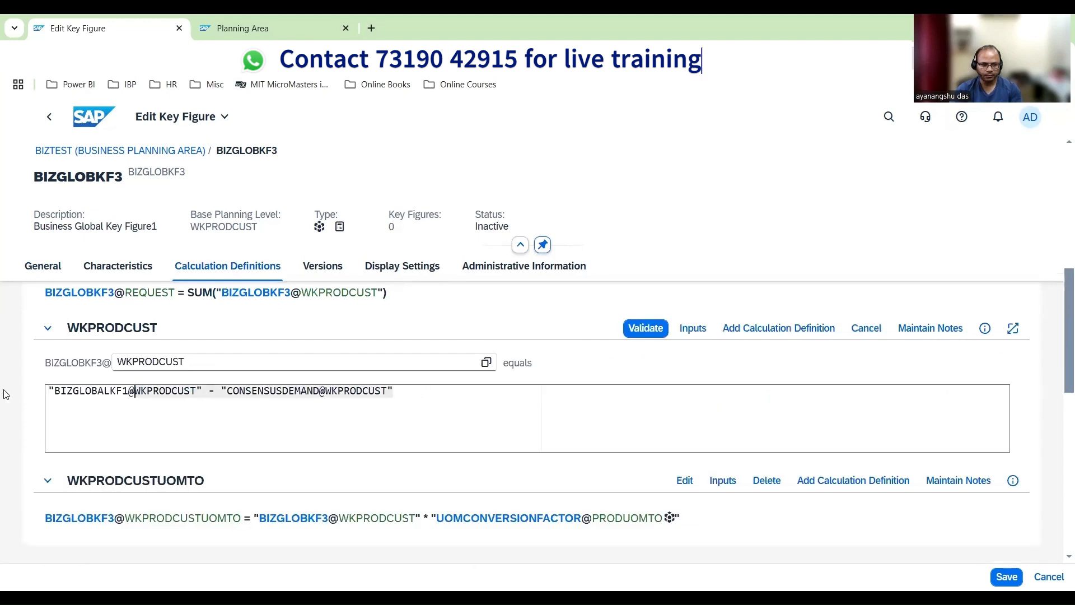
key("BackSpace")
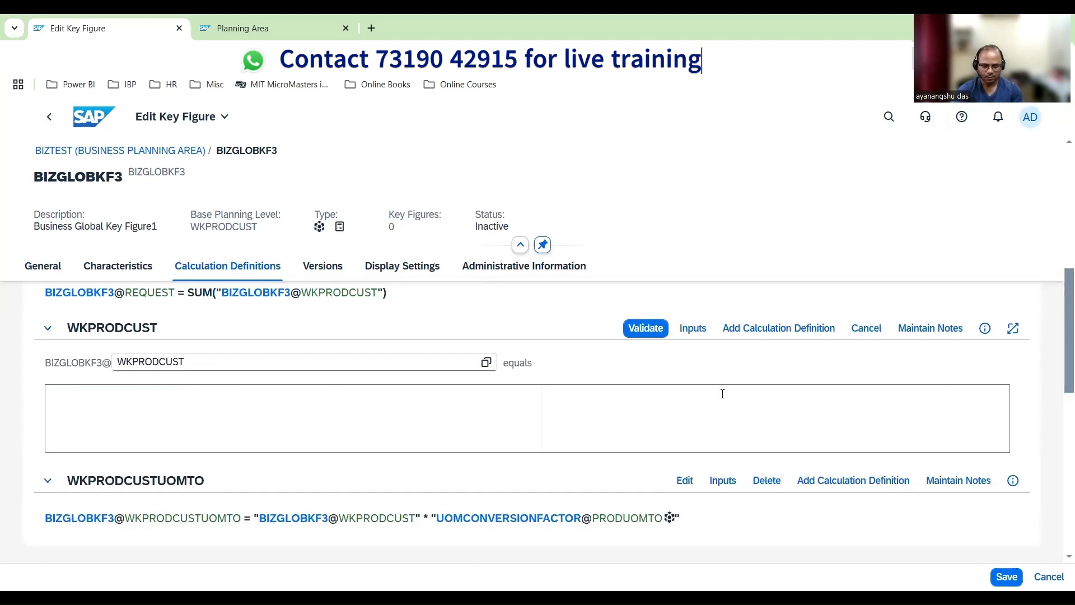
Start the WKPRODCUST expression with an IF function whose condition is ISNULL("BIZGLOBKF2@WKPRODCUST")
type("IF(I")
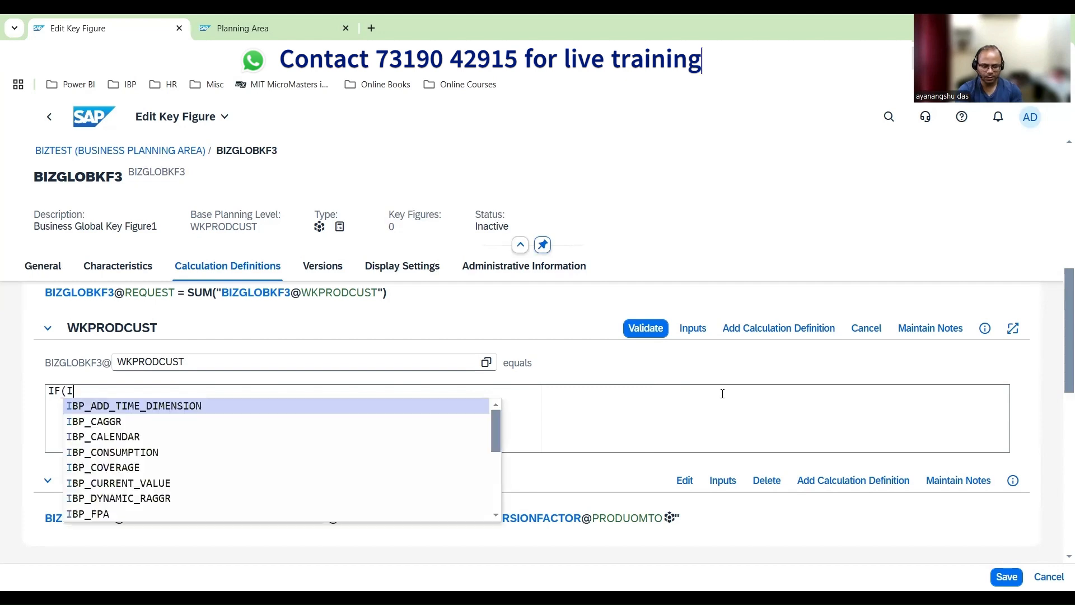
type("SNULL(")
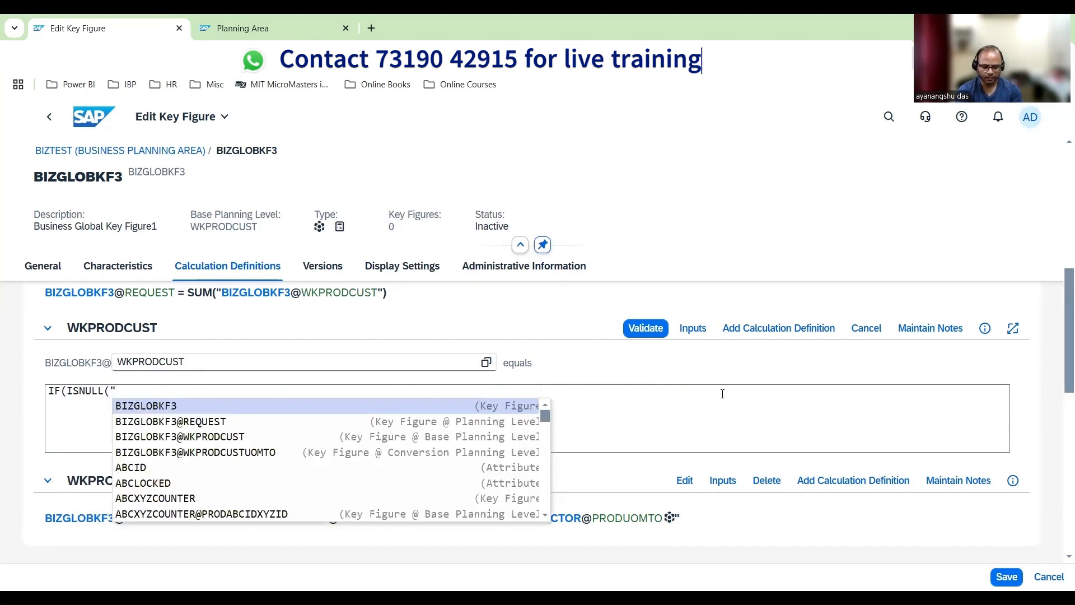
type("BIZGLOBK")
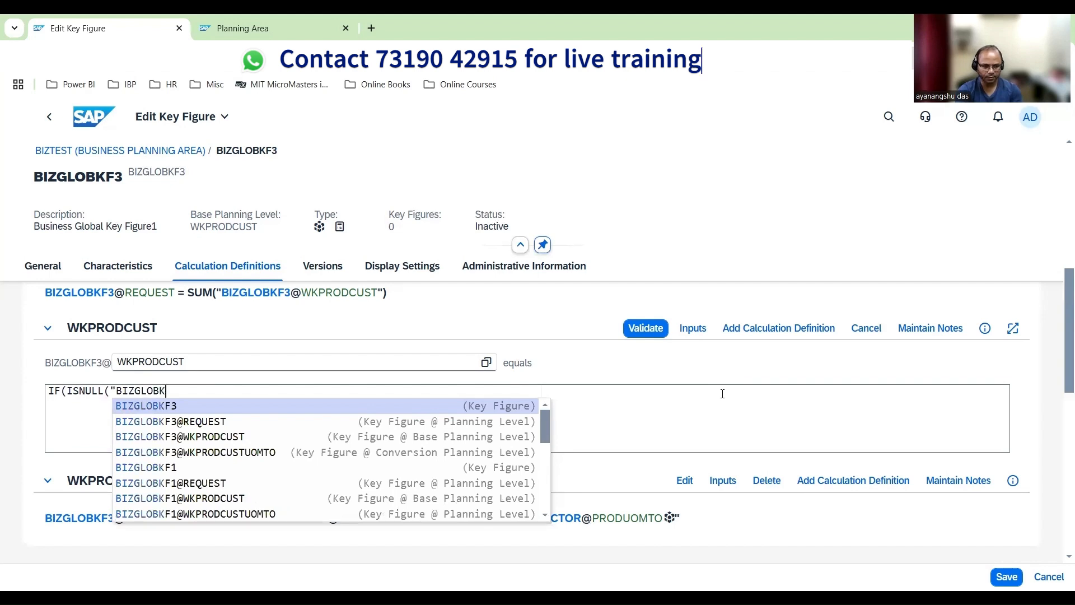
type("F2")
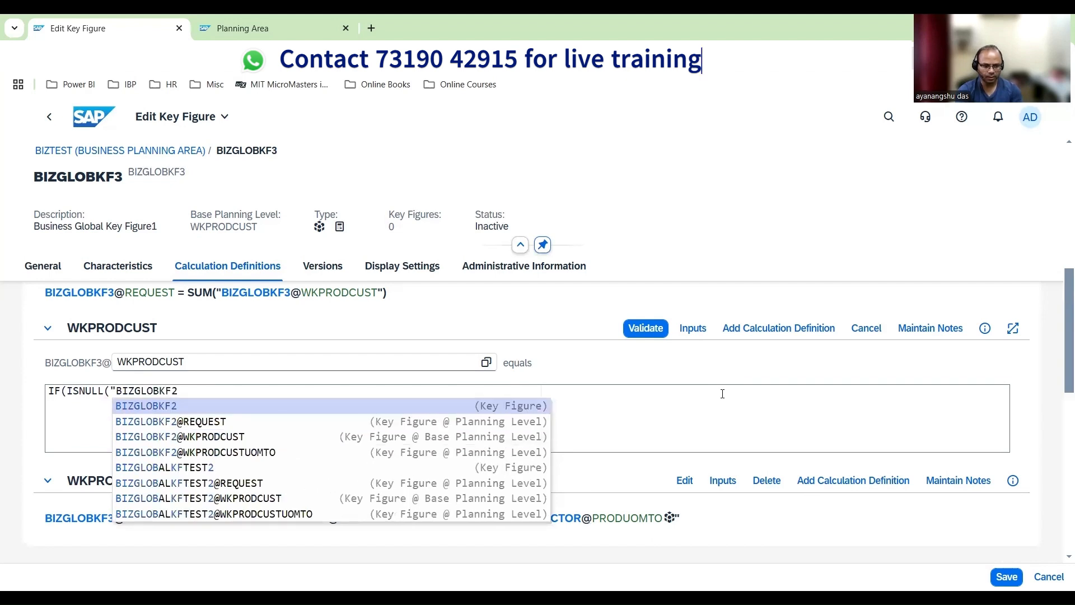
type("@WKPRO")
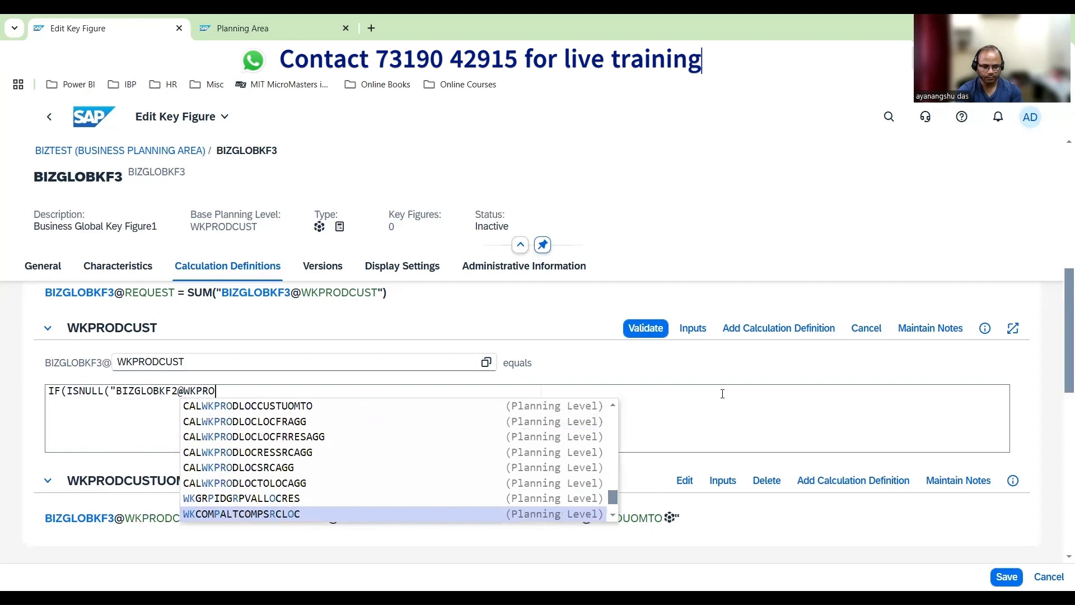
type("DCUST")
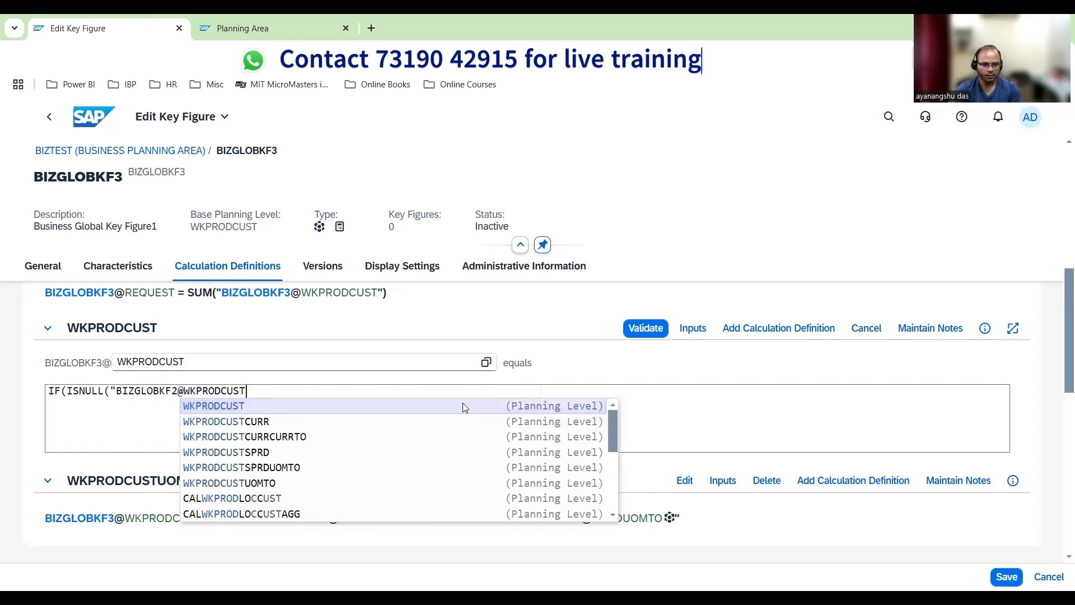
type("\"")
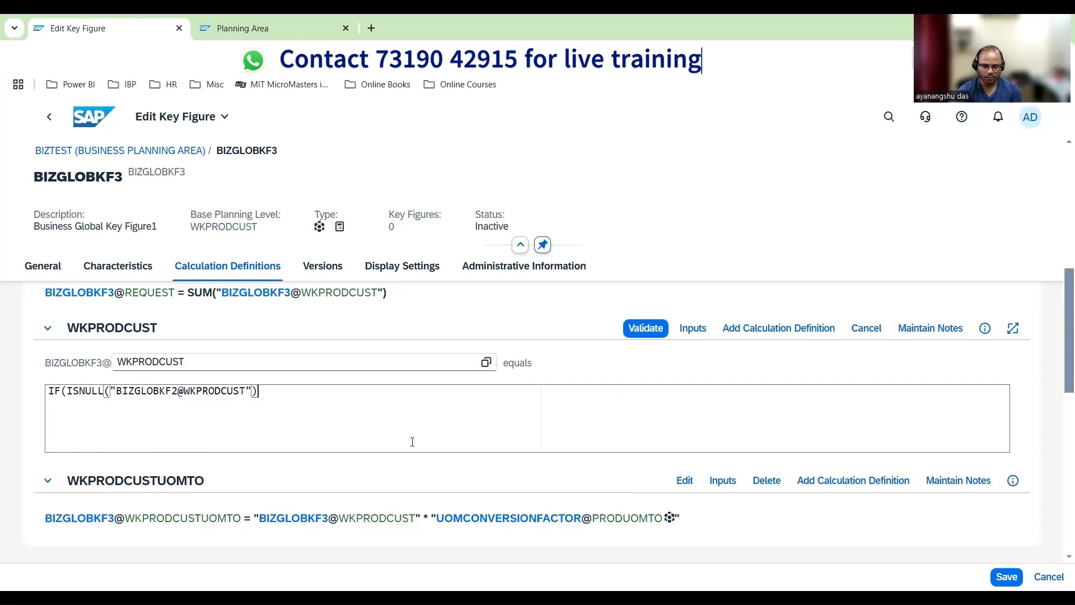
type("),\"")
type("BIZGLOB")
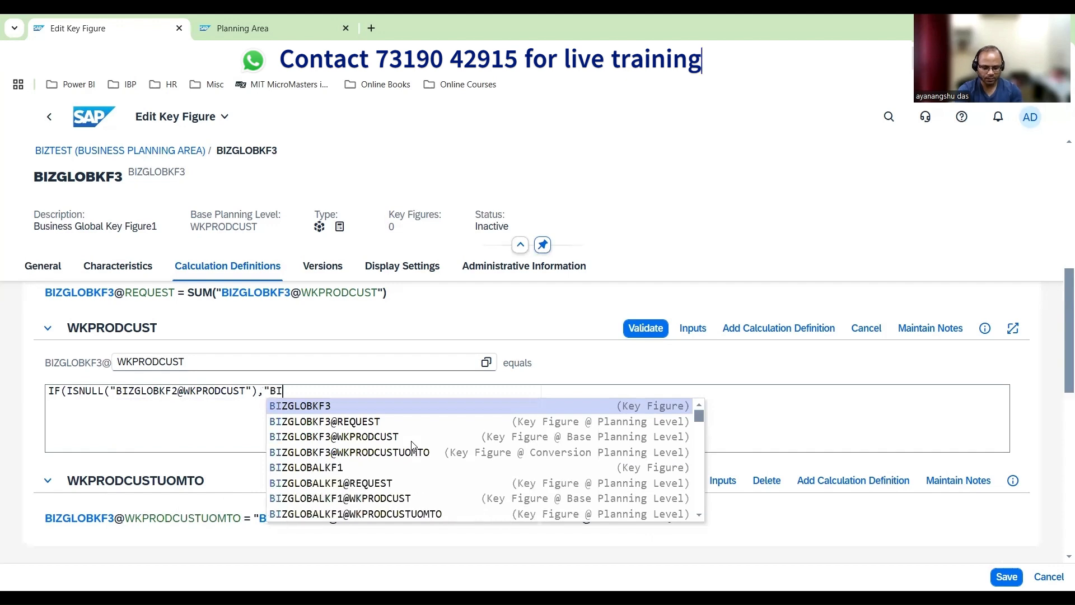
type("K")
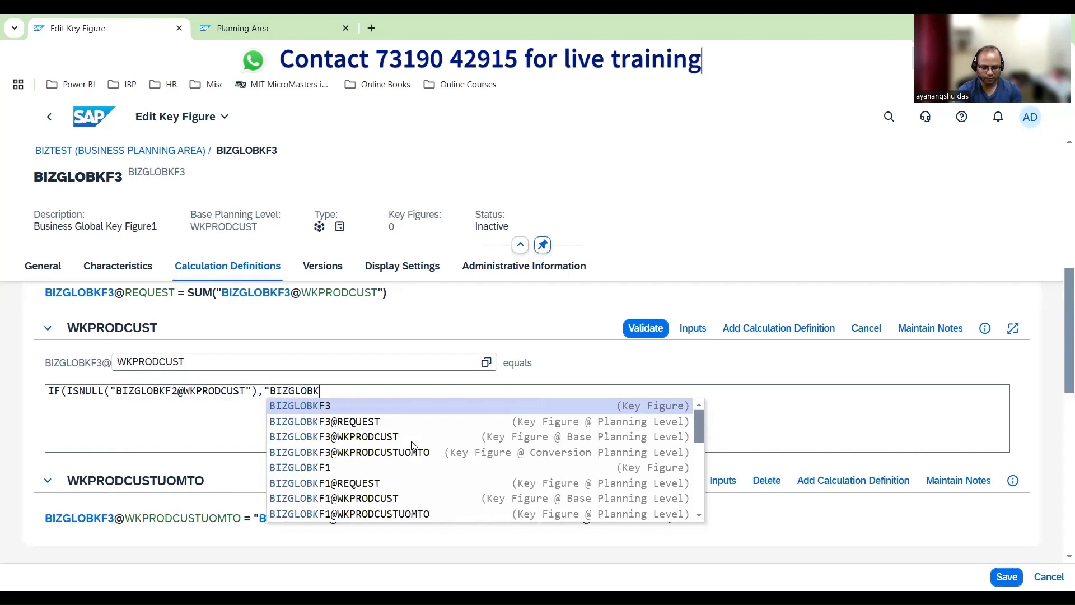
type("F1")
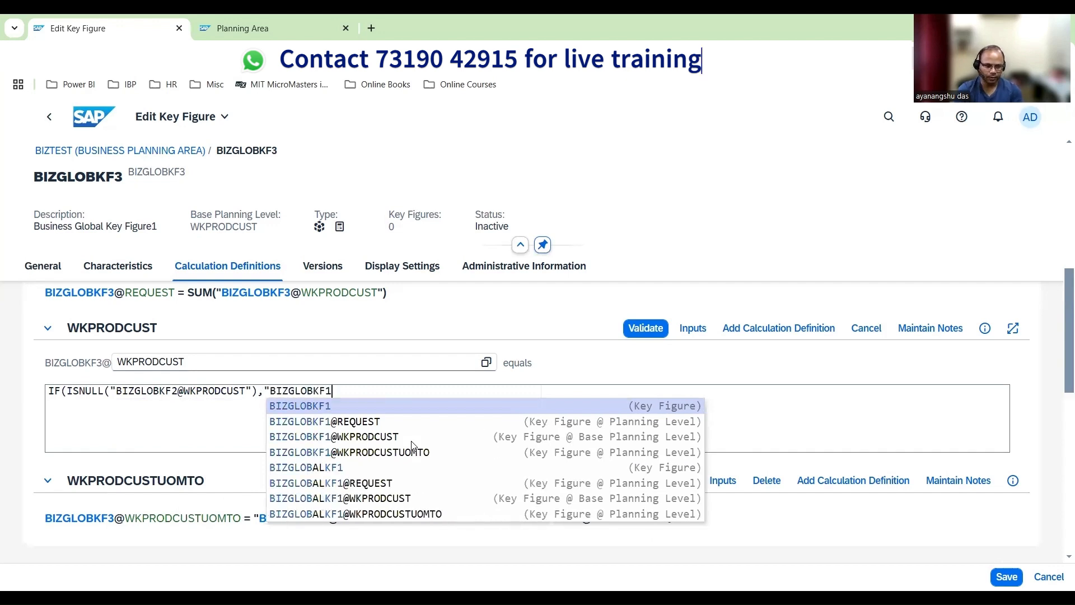
Add "BIZGLOBKF1@WKPRODCUST" as the value the IF expression returns when the condition is true
left_click(413, 439)
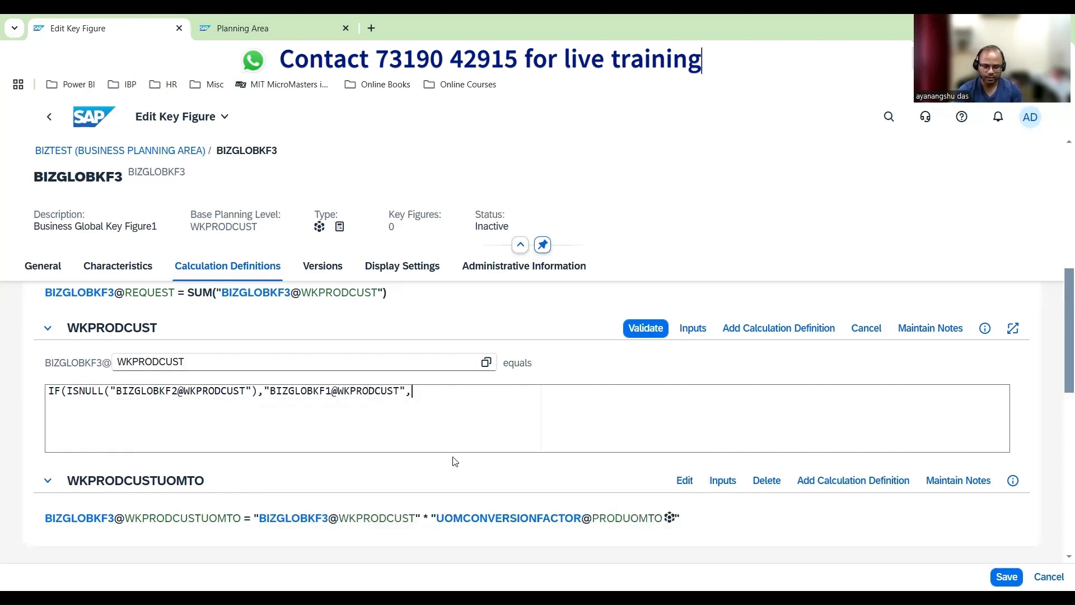
Complete the IF expression with "BIZGLOBKF2@WKPRODCUST" as the otherwise value and validate the WKPRODCUST calculation
type(",\"")
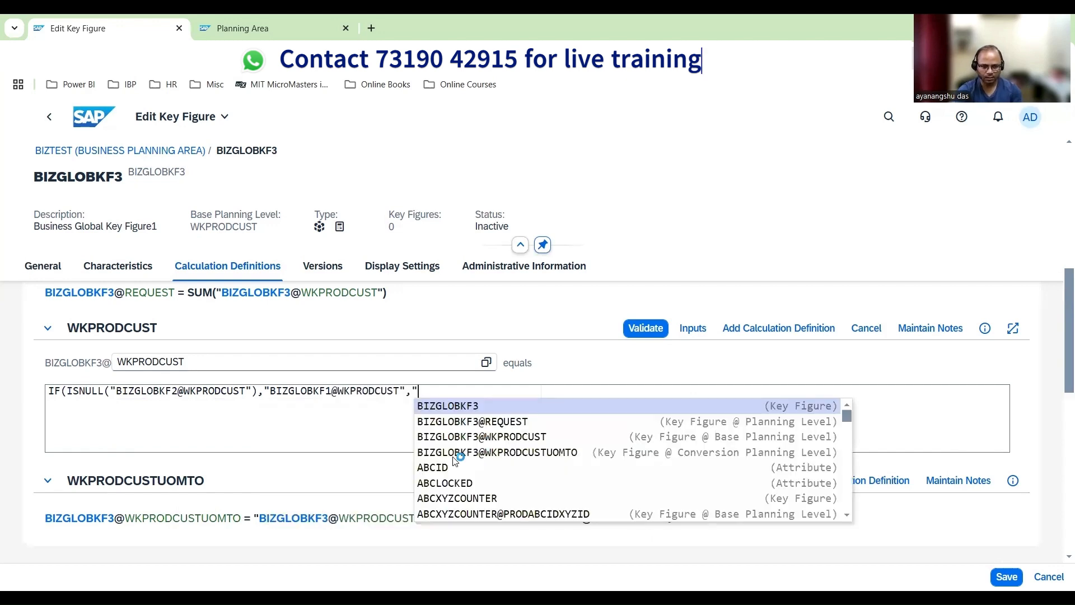
type("BIZGLOBKF")
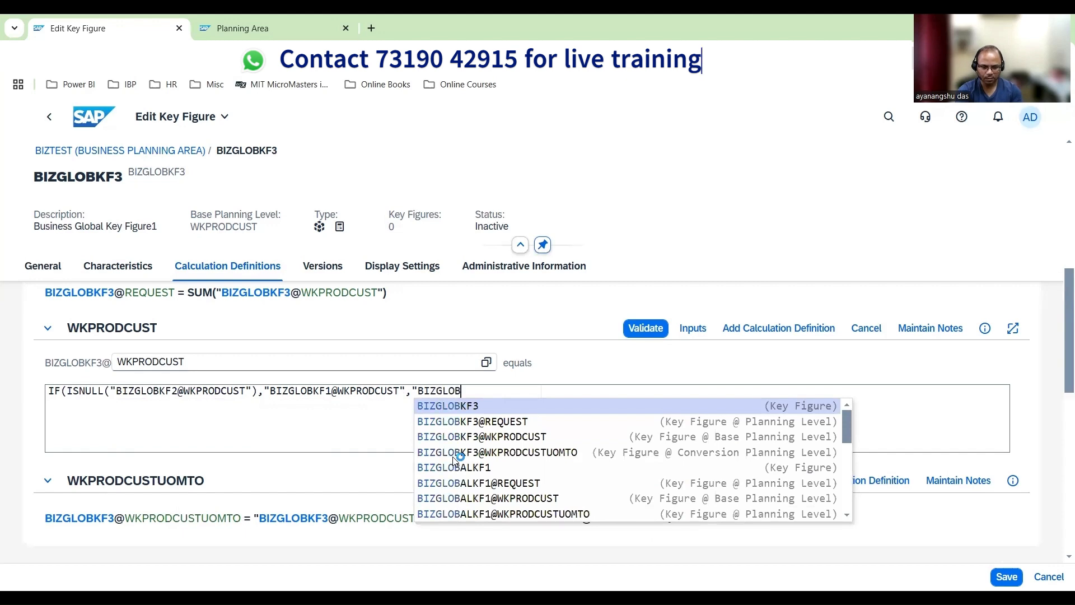
type("2")
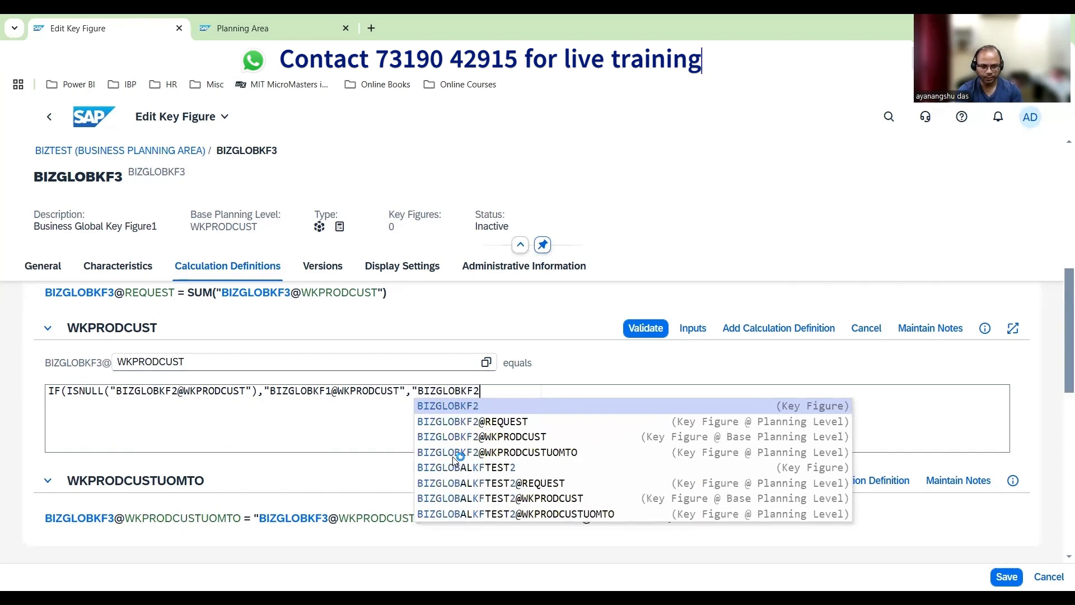
left_click(520, 437)
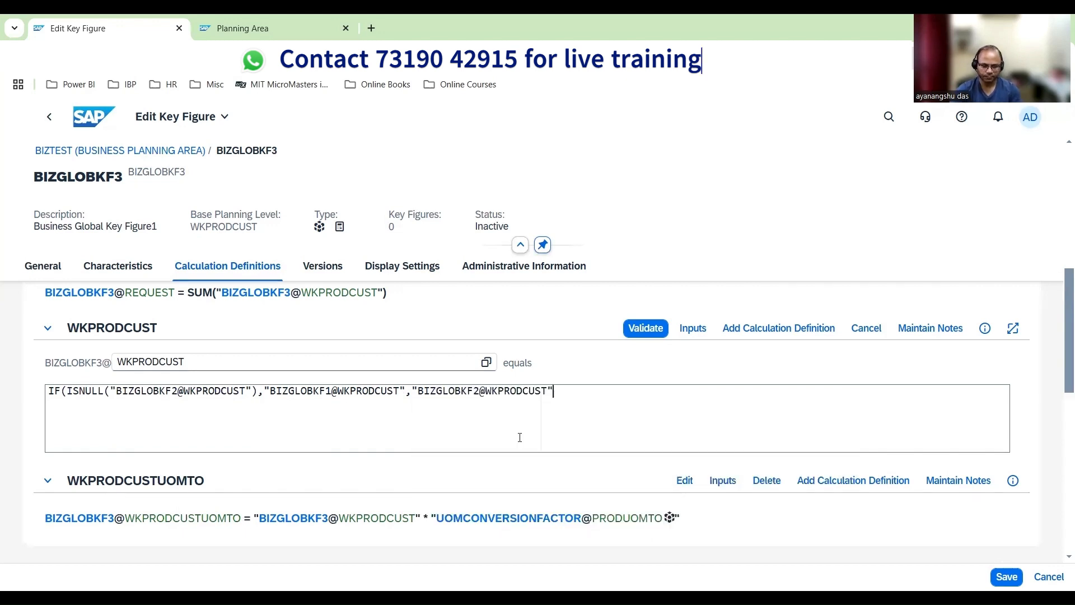
type(")")
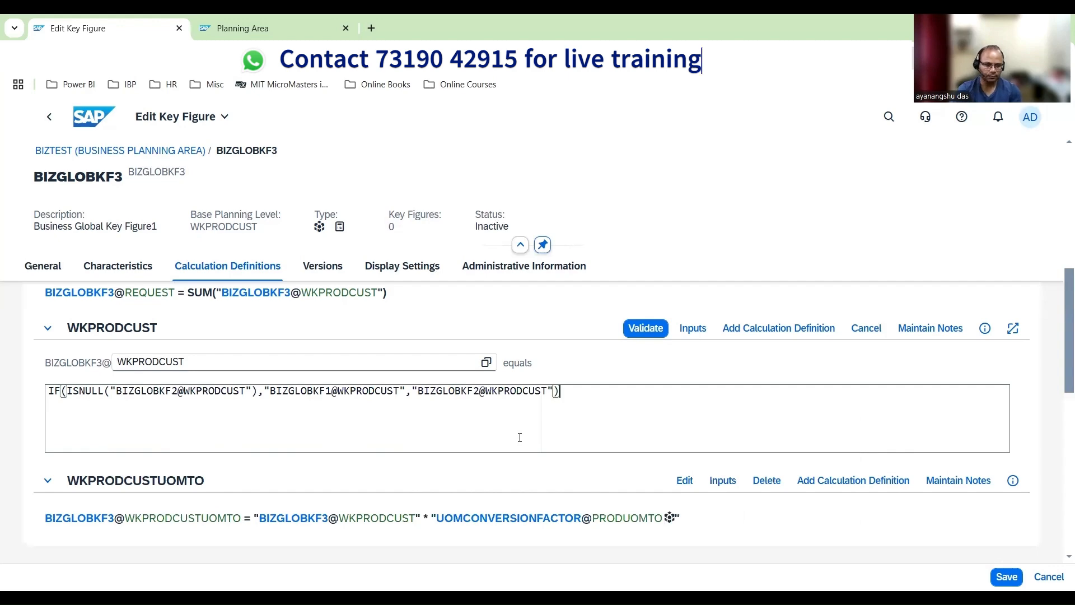
left_click(648, 330)
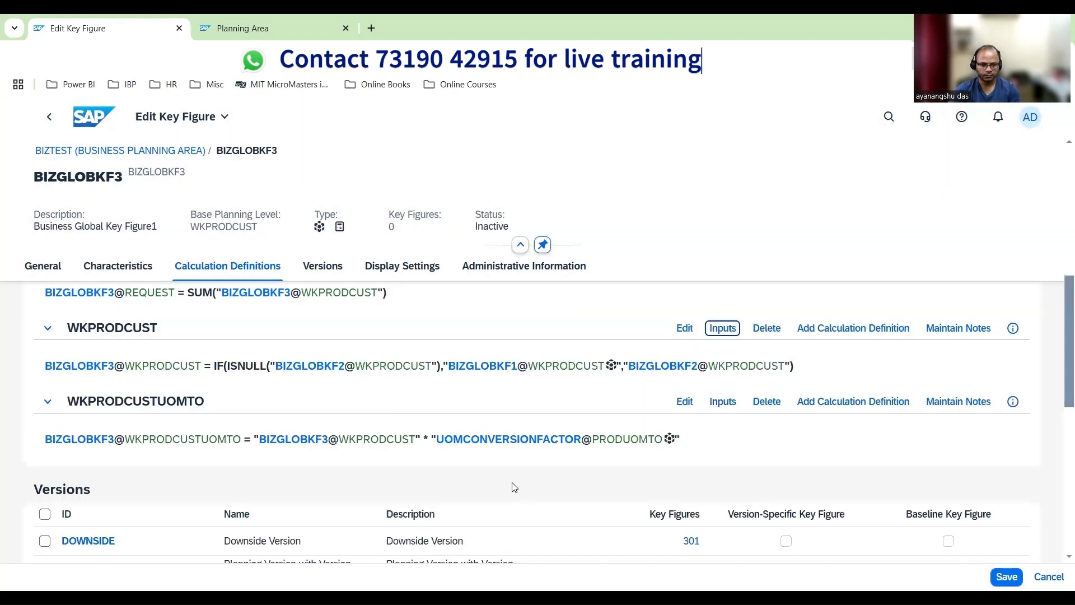
scroll(519, 486, "up", 2)
scroll(519, 486, "down", 2)
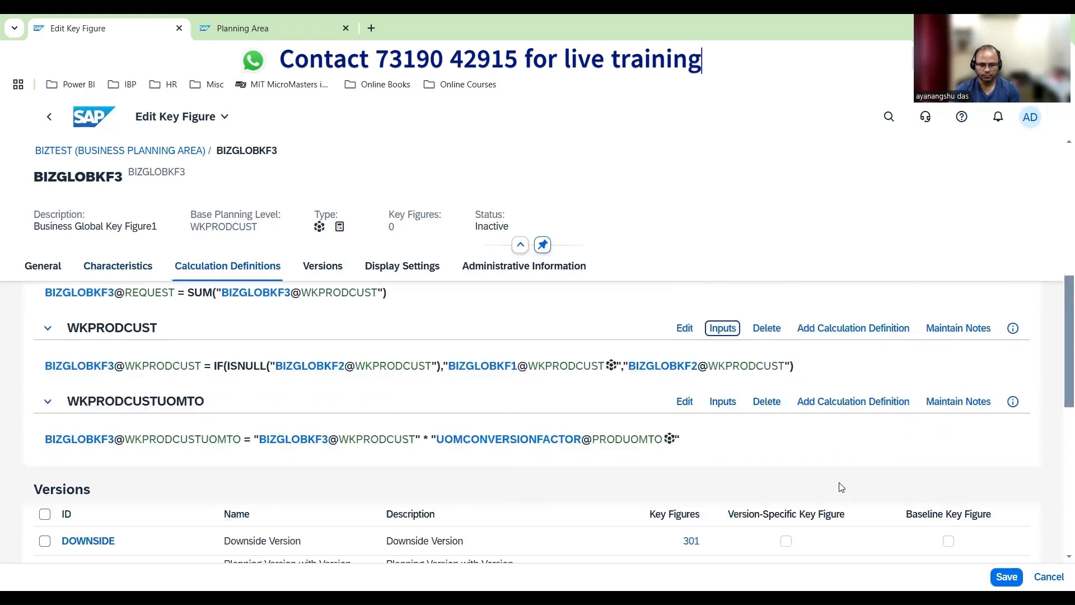